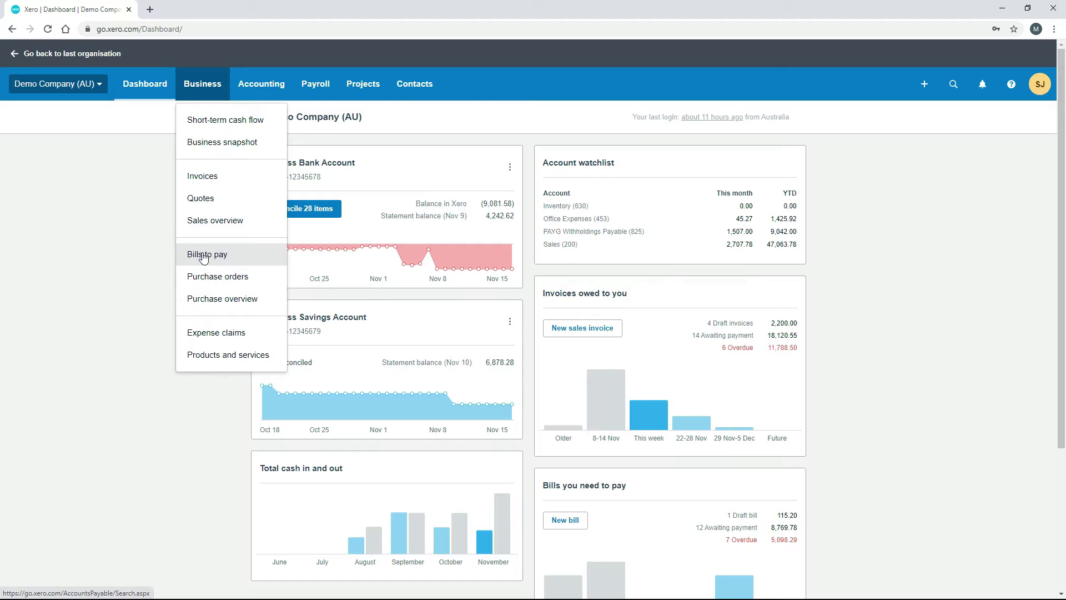
- Among the bills awaiting payment, select those from Dimples Warehouse, Capital Cab Co and MCO Cleaning Services
click(204, 257)
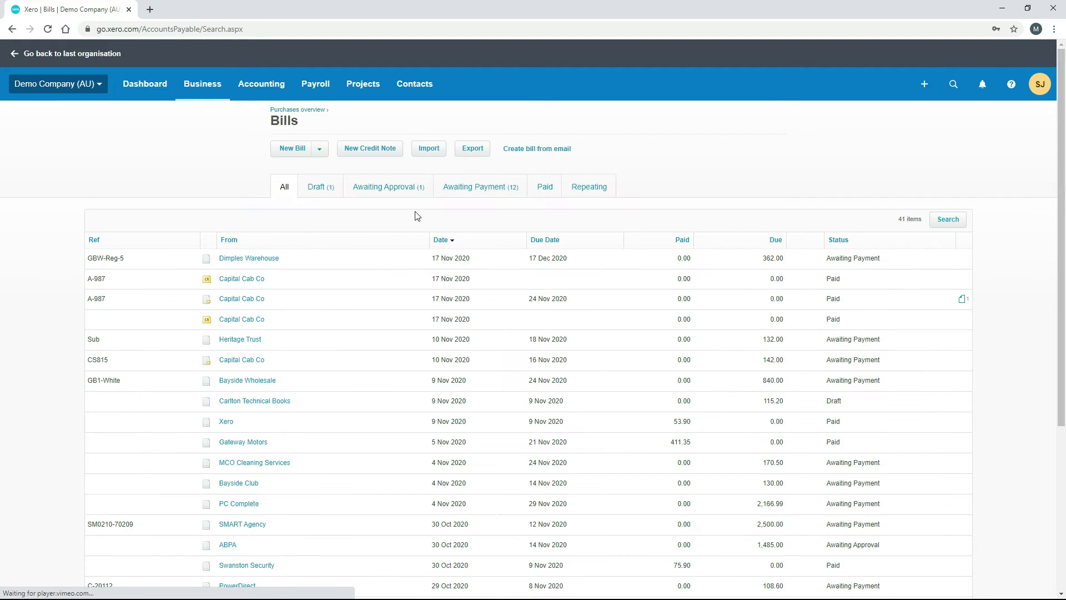
click(482, 193)
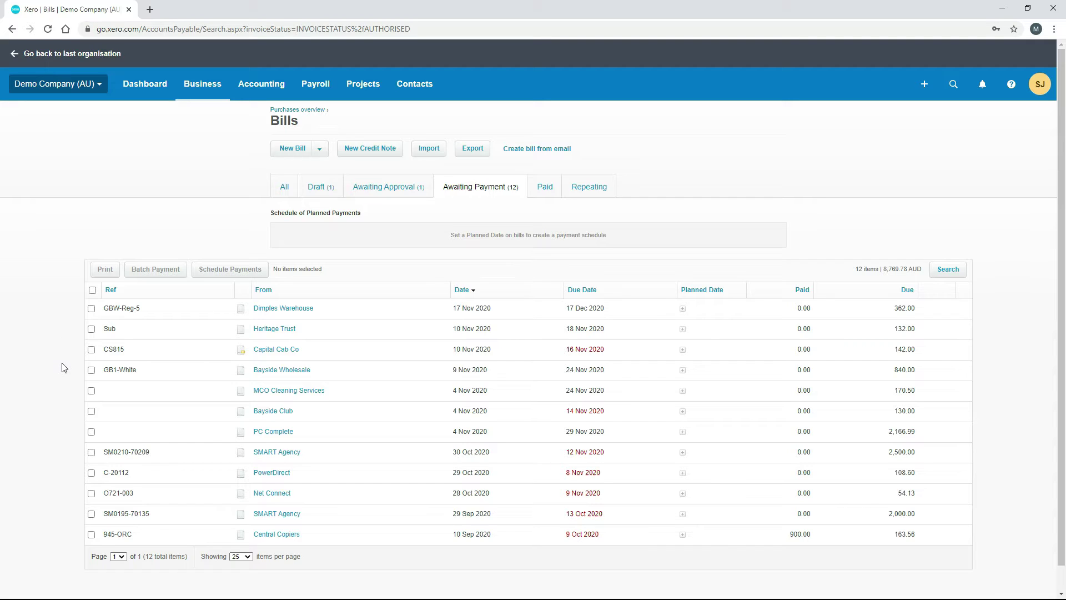
click(91, 309)
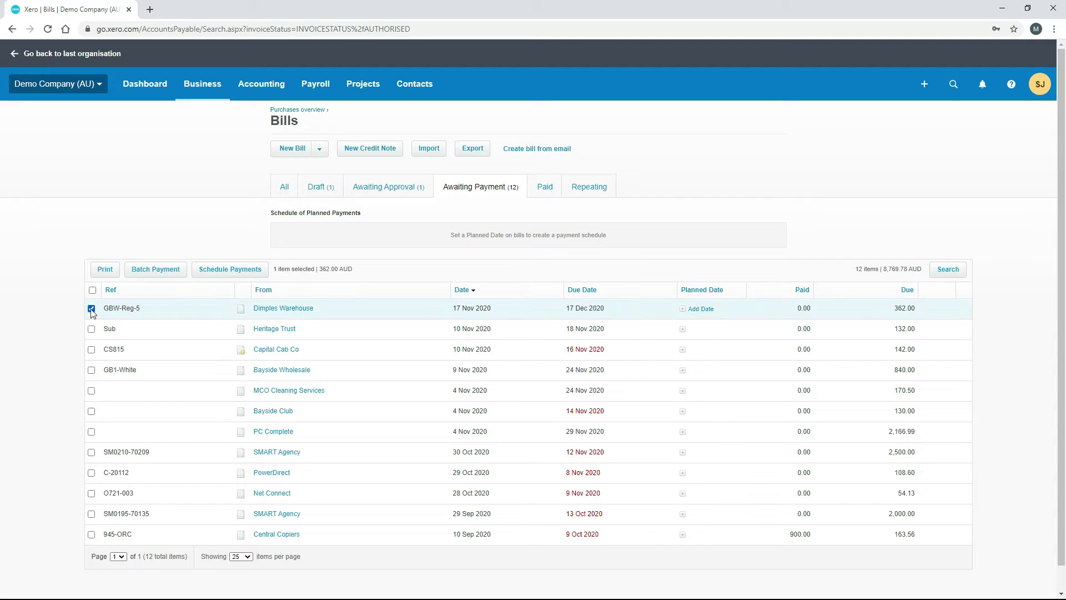
click(91, 349)
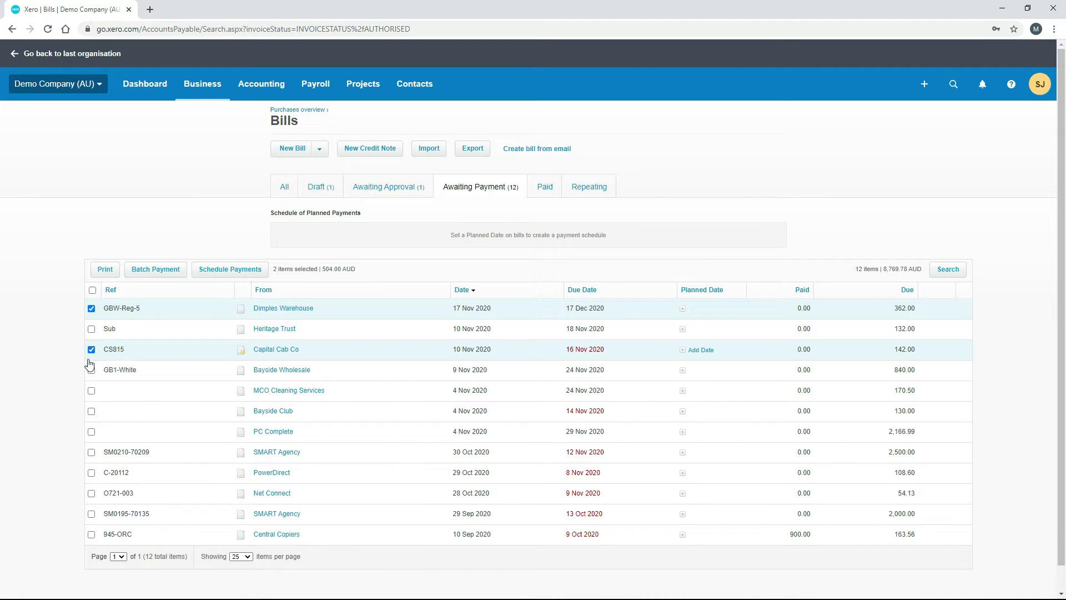
click(92, 391)
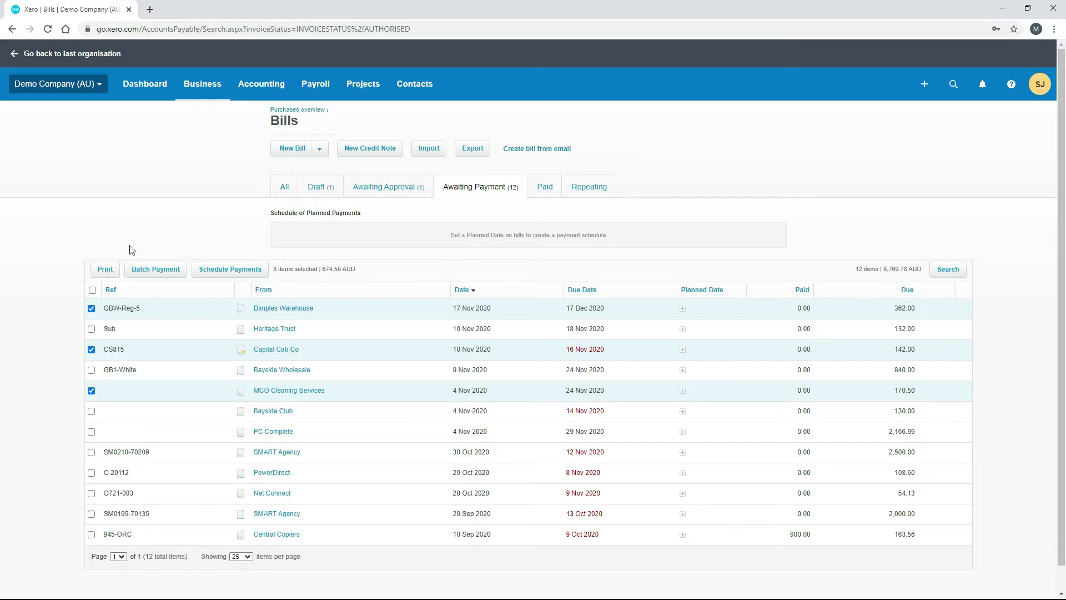
- Start a batch payment for the three selected bills from 090 - Business Bank Account and continue to the bill review
click(155, 270)
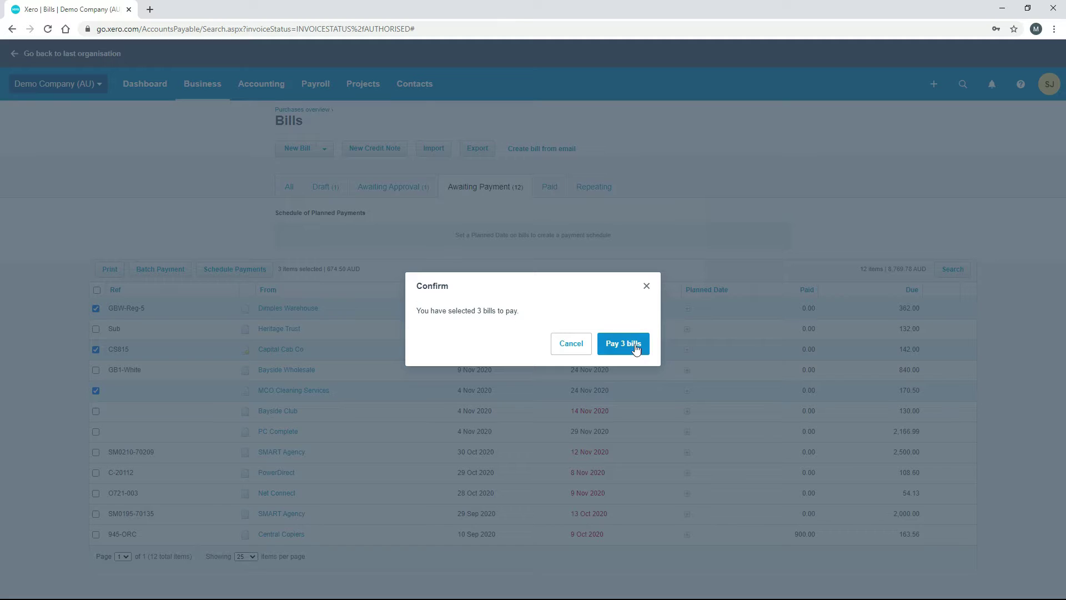
click(639, 350)
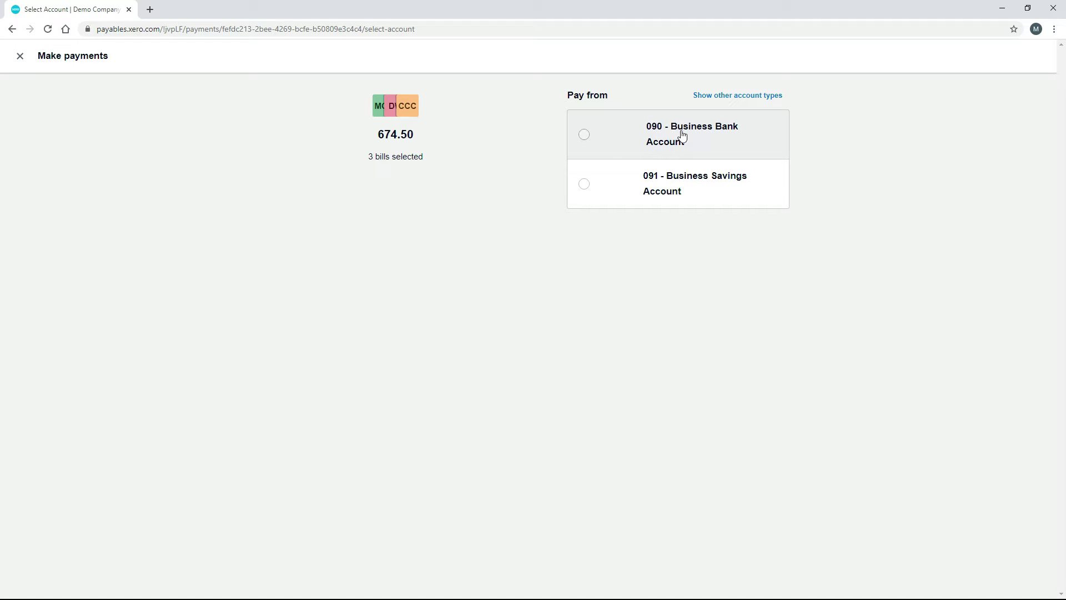
click(584, 138)
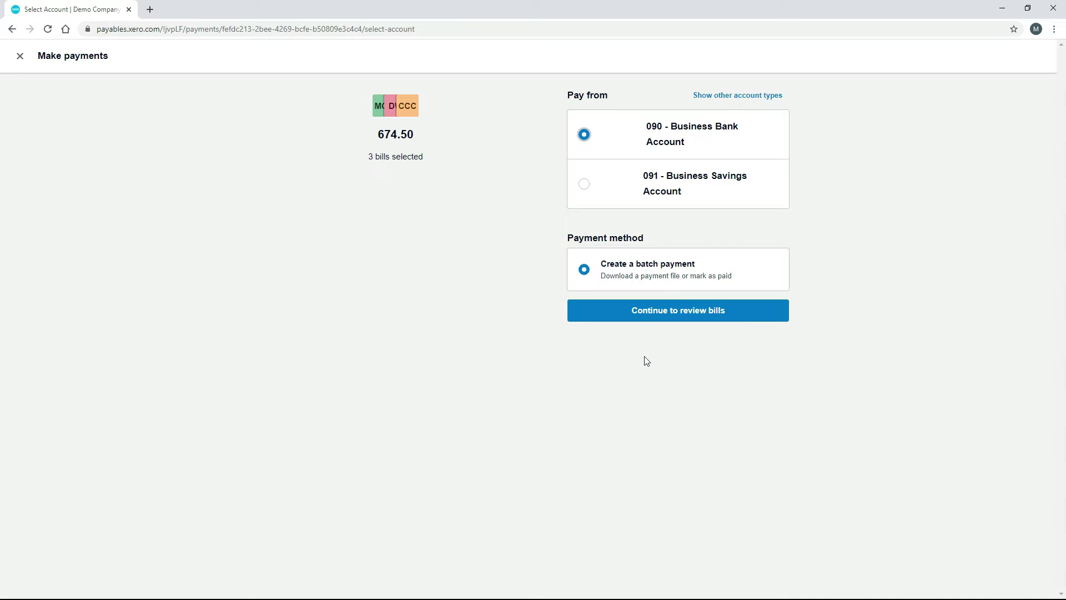
click(680, 319)
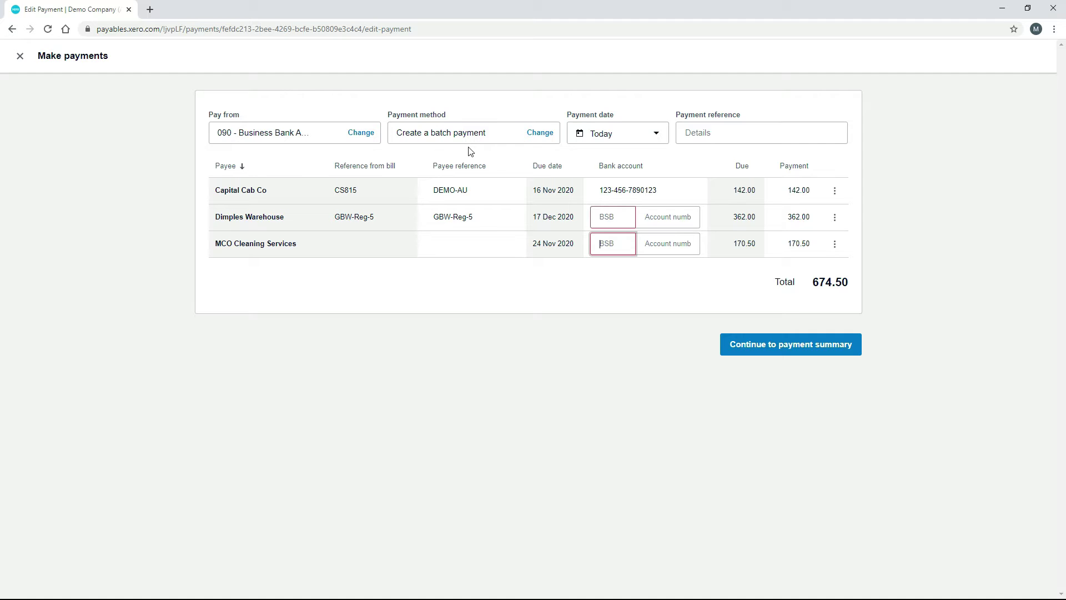
- Set the batch payment date to today, 17 November 2020, and enter Batch1 as the payment reference
click(659, 138)
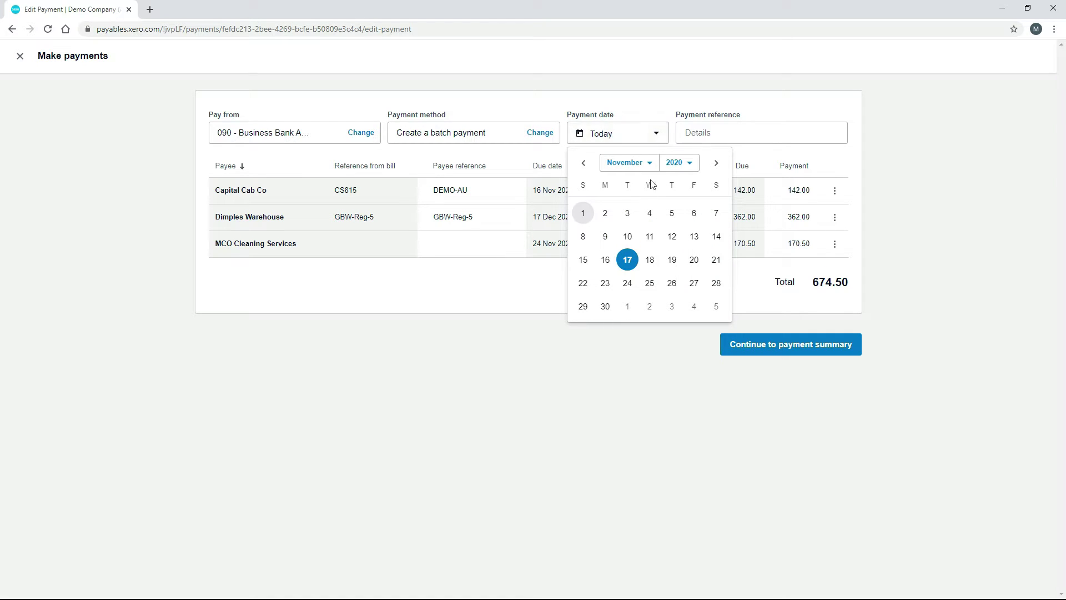
click(634, 262)
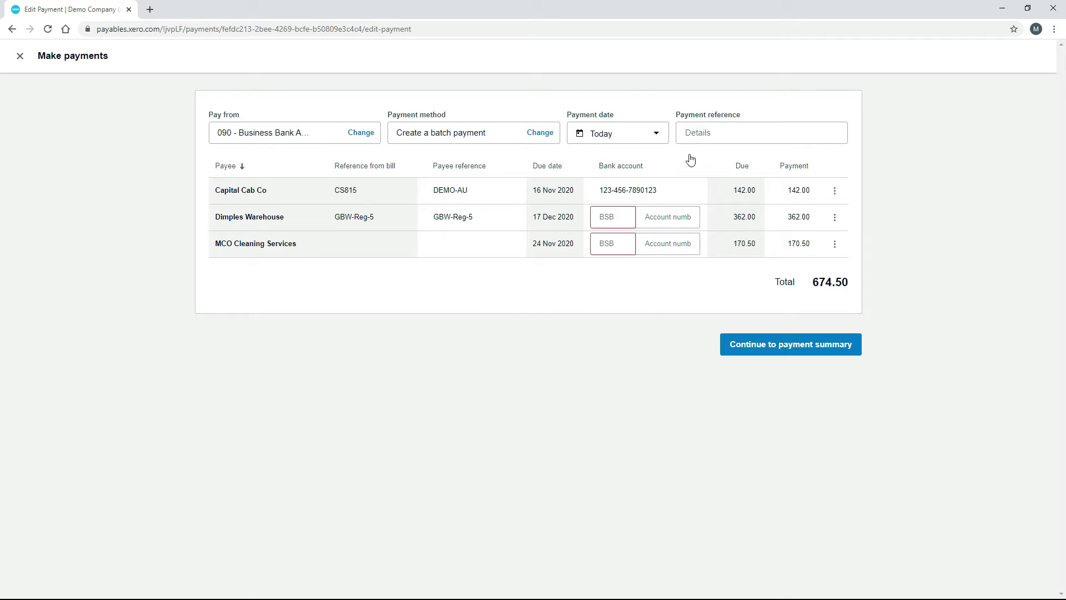
click(727, 136)
text(Batch1)
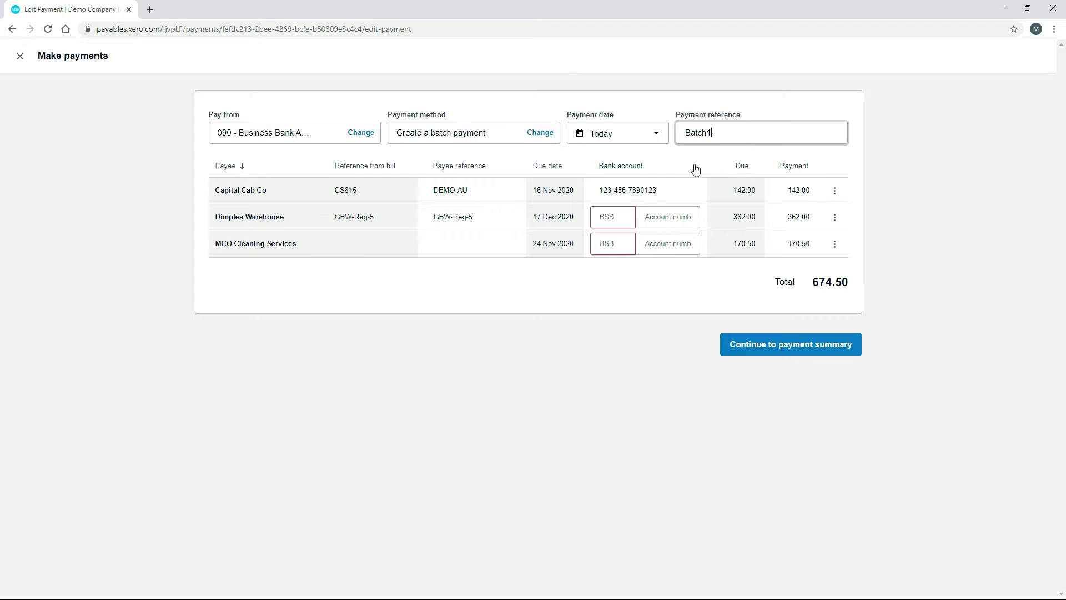
click(408, 341)
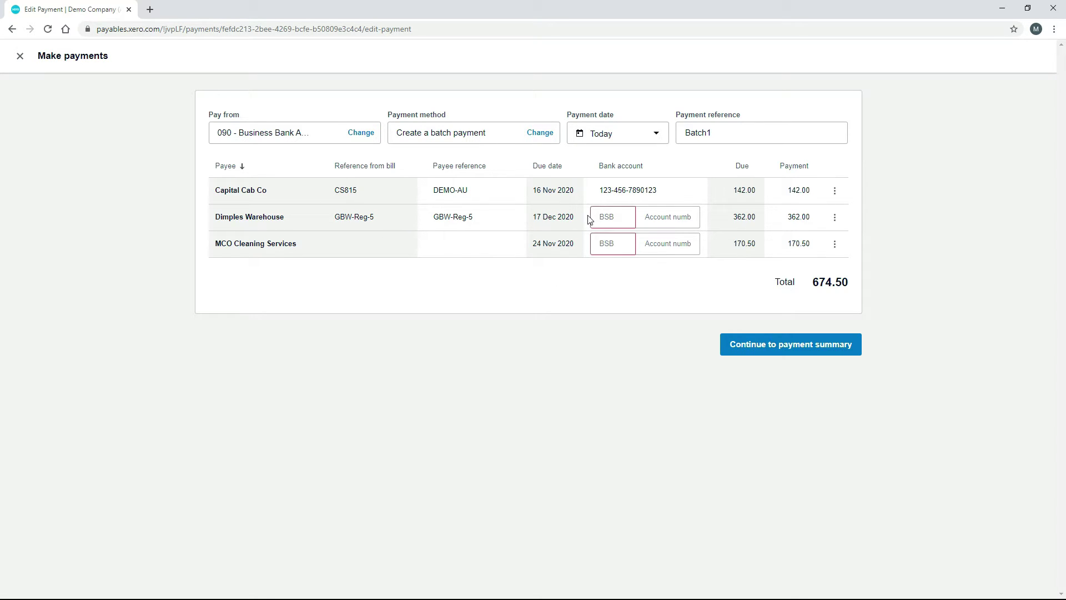
- Duplicate the payment page in the browser and return the copy to the list of bills awaiting payment
right_click(92, 10)
click(149, 74)
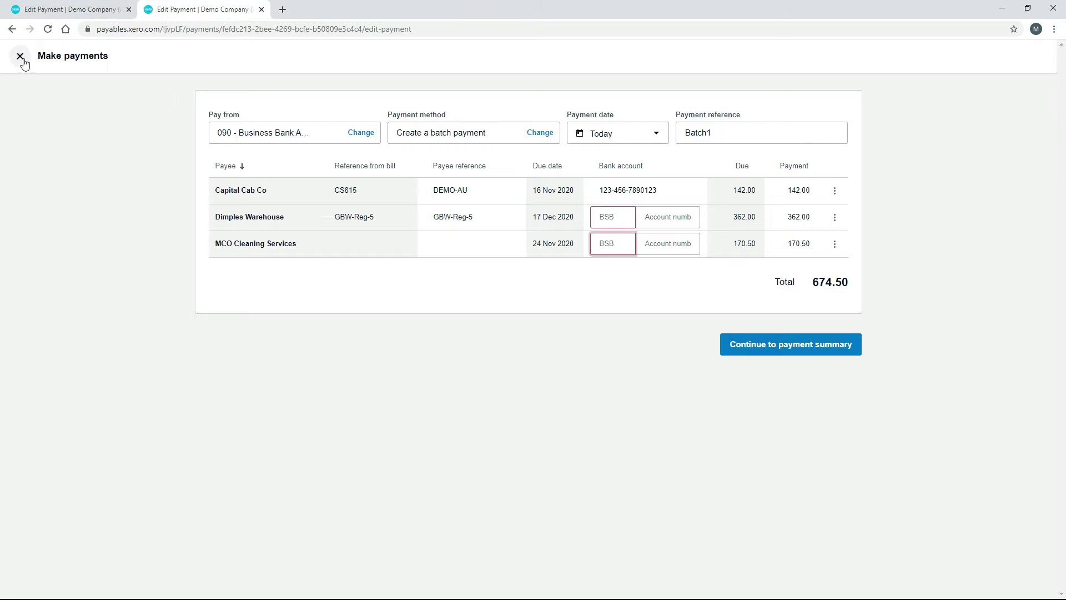
click(20, 56)
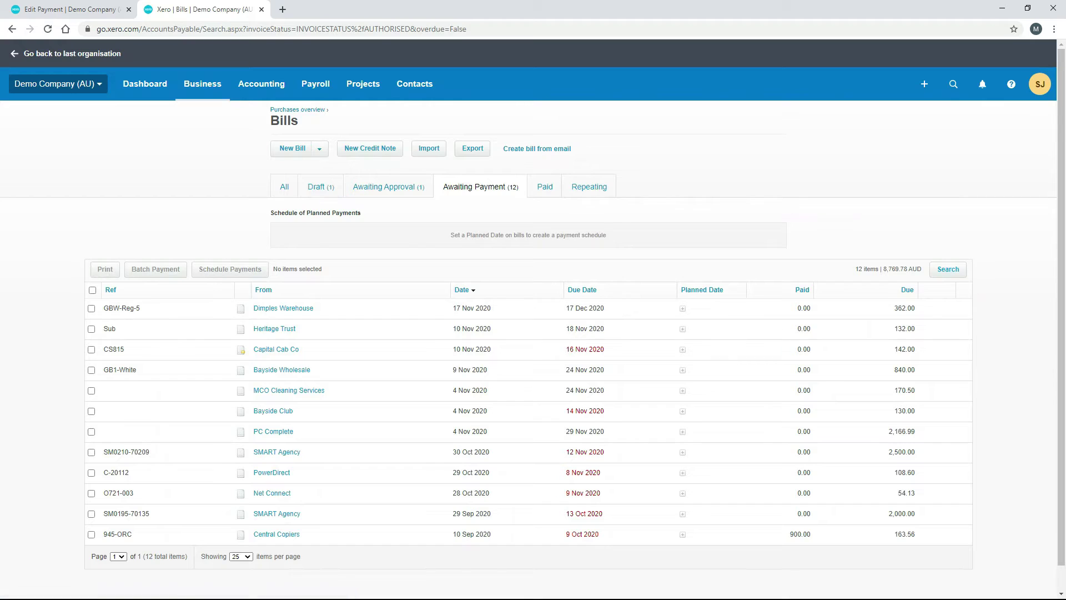
- Compare the payees, due dates and bill references on the payment page with the list of bills awaiting payment
click(79, 6)
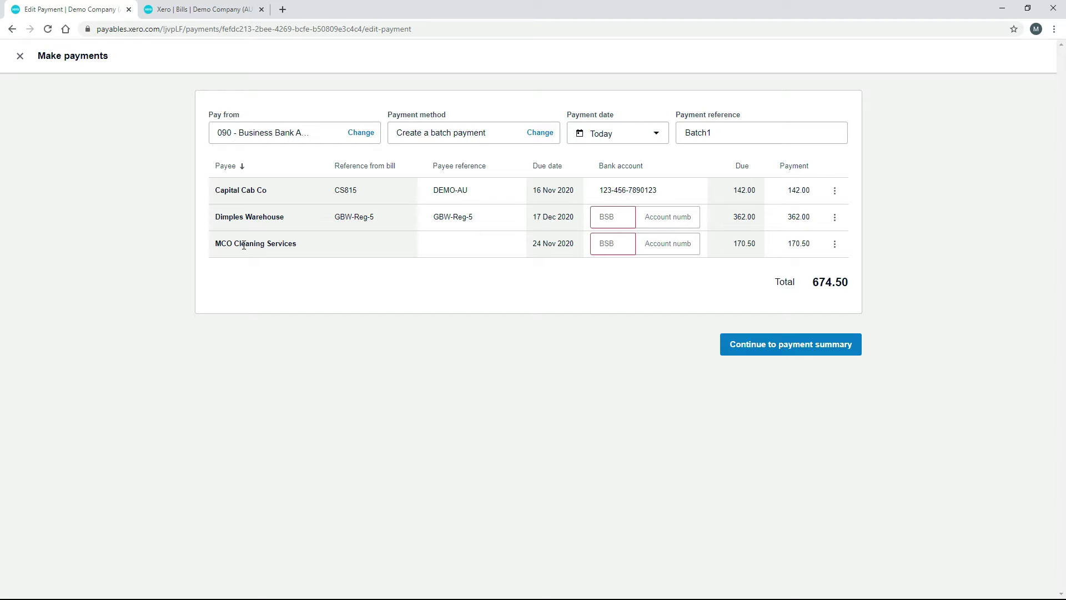
click(221, 6)
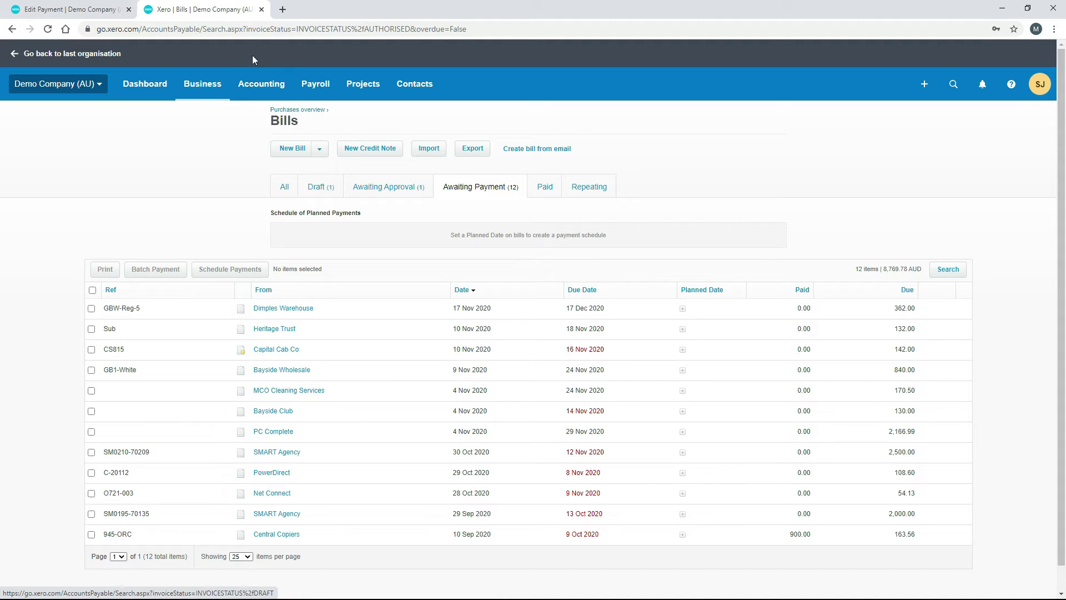
click(100, 8)
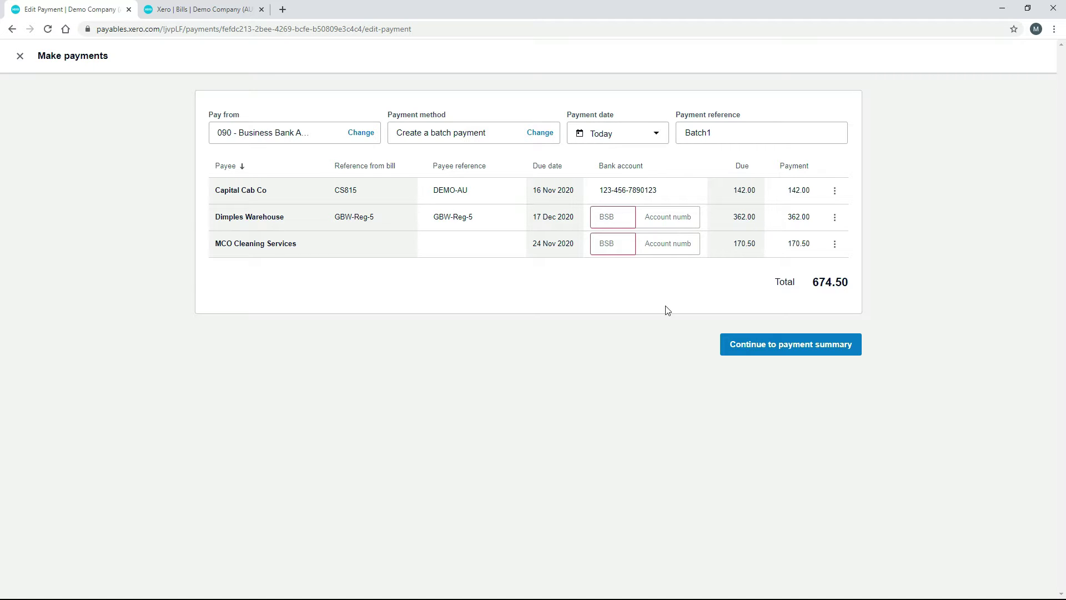
click(178, 6)
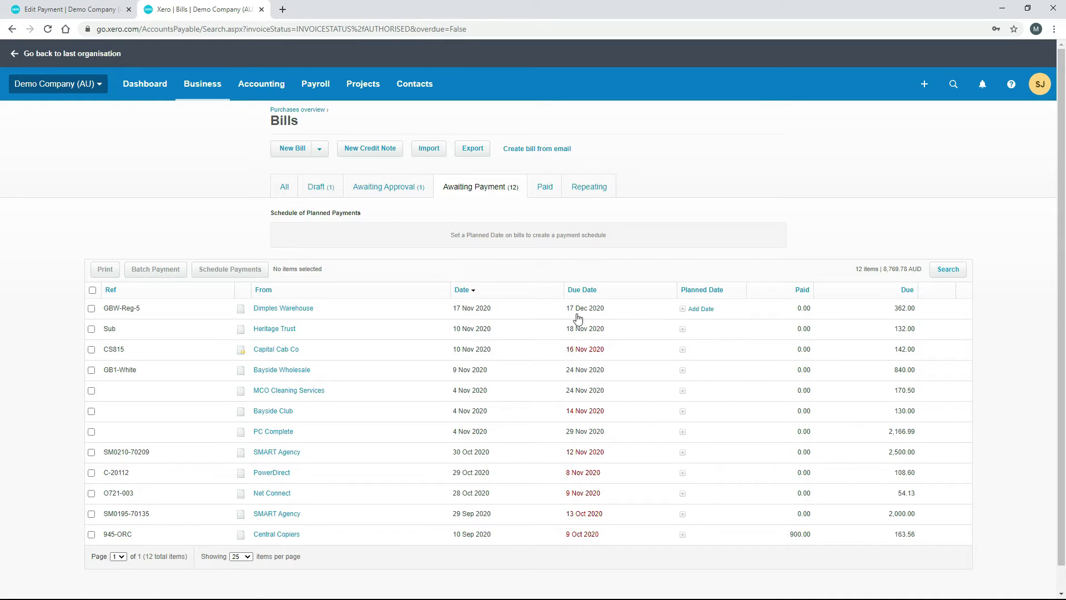
click(100, 10)
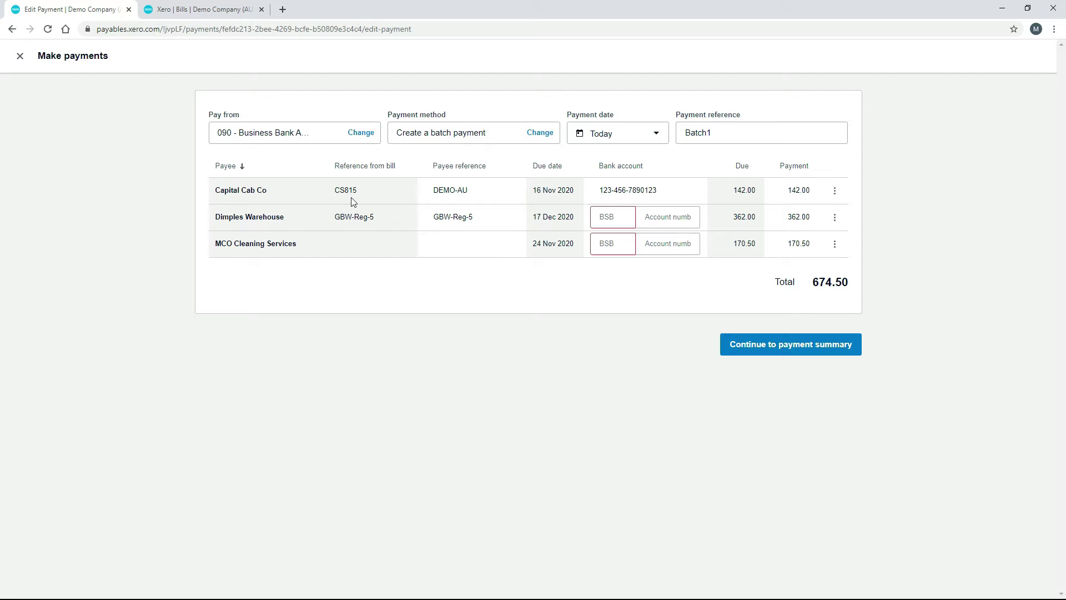
click(217, 15)
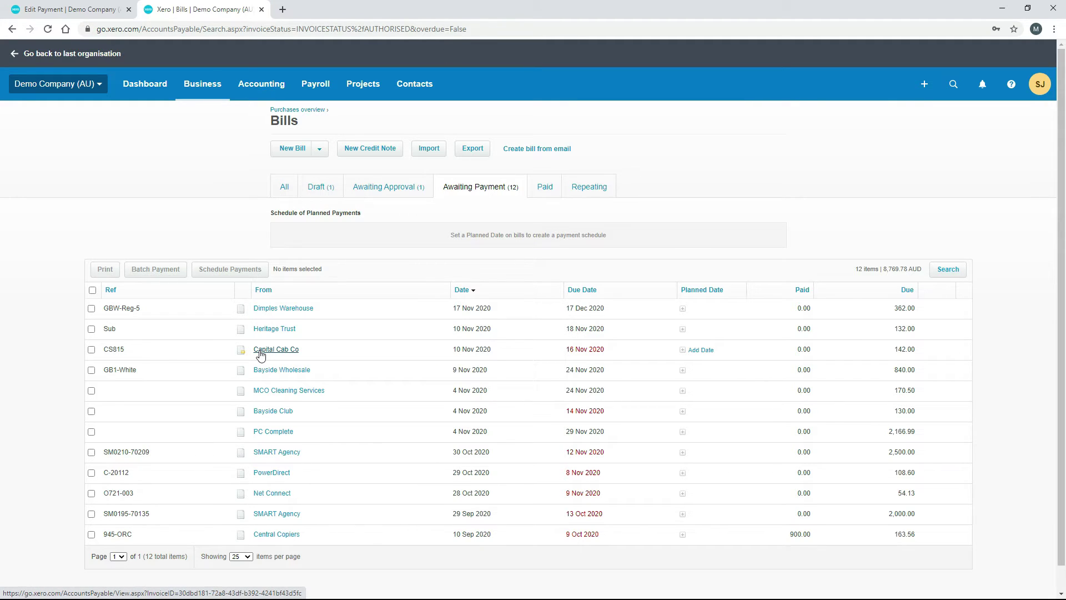
click(92, 8)
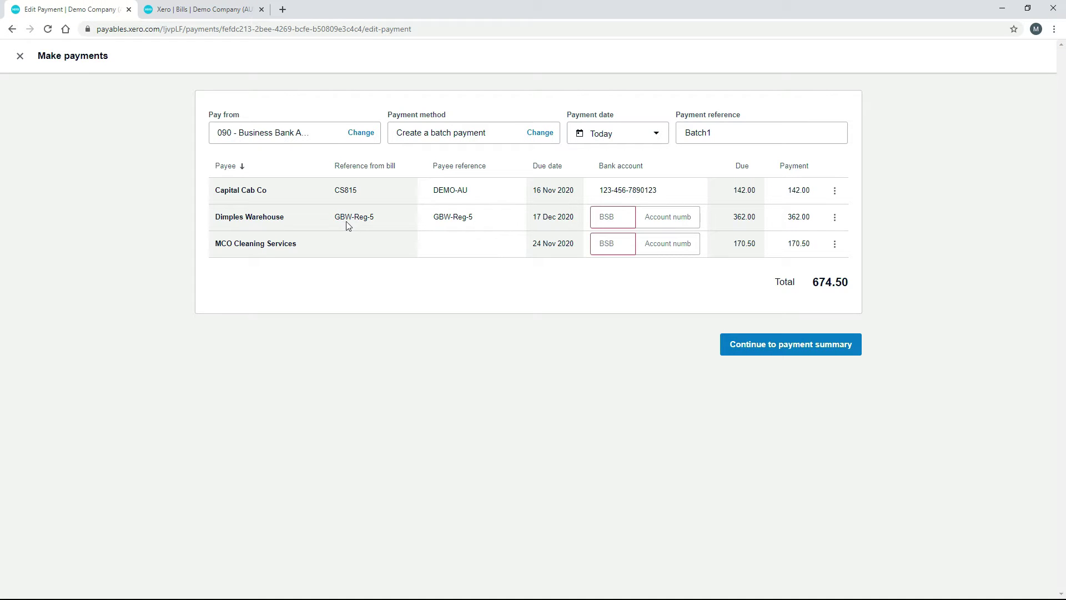
click(203, 10)
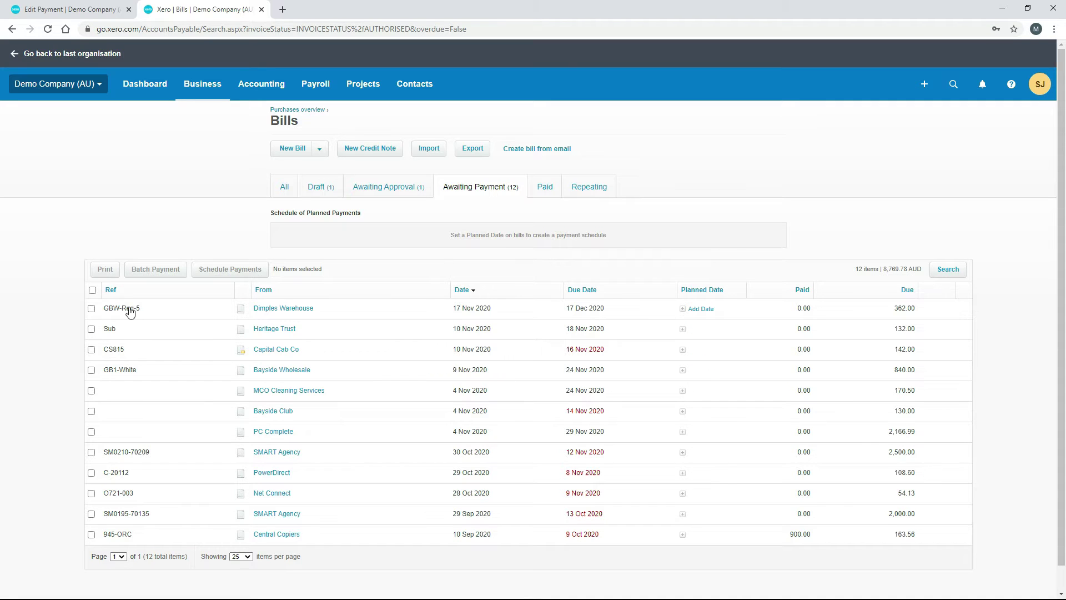
click(70, 9)
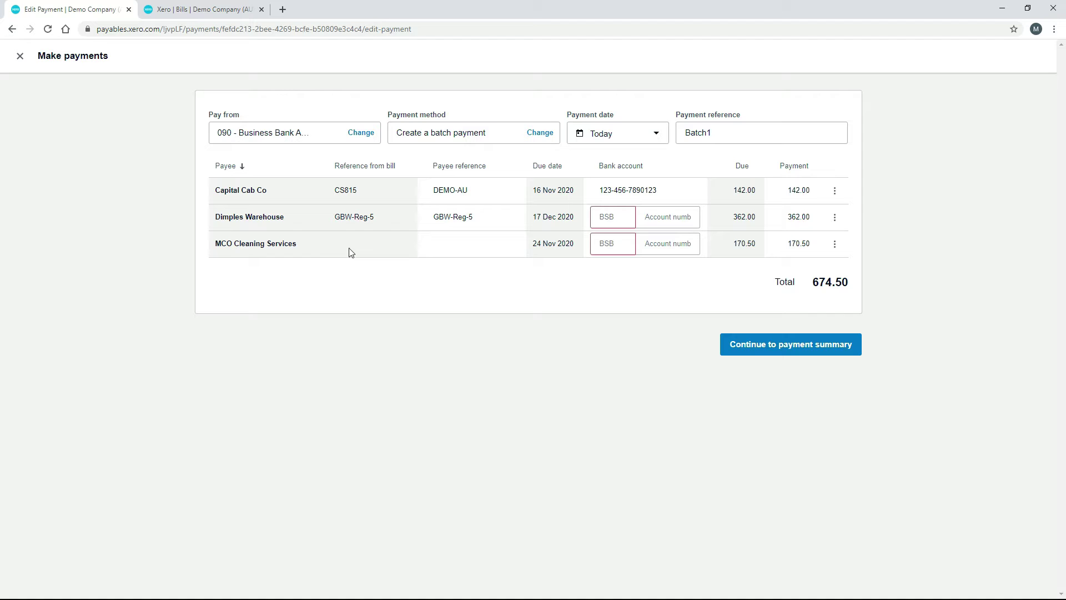
click(187, 9)
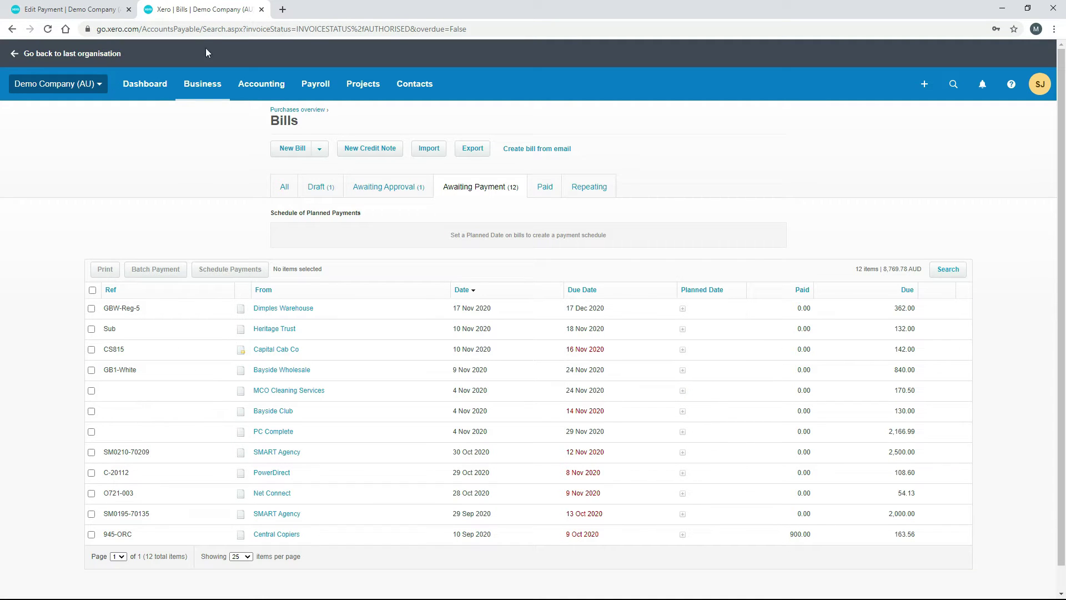
click(106, 4)
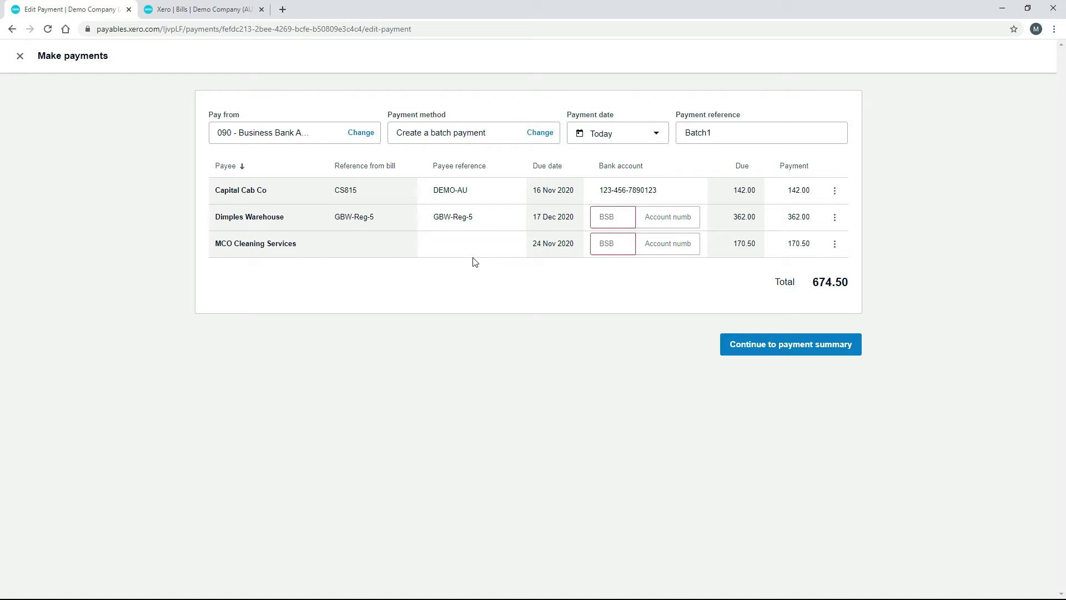
- Duplicate the bills page in the browser and open the list of all contacts in the copy
click(219, 5)
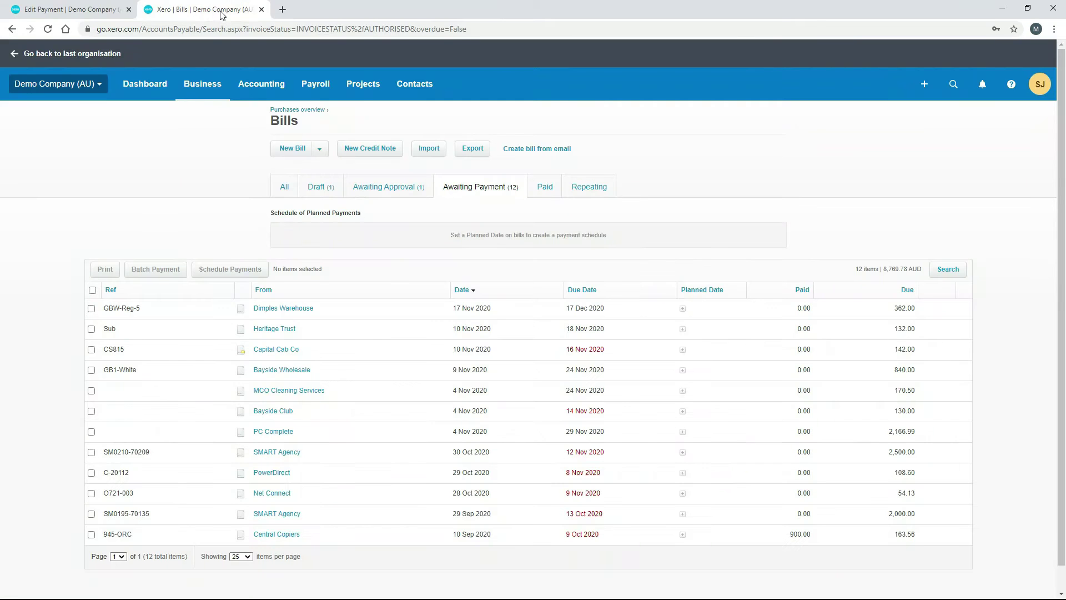
right_click(220, 11)
click(263, 79)
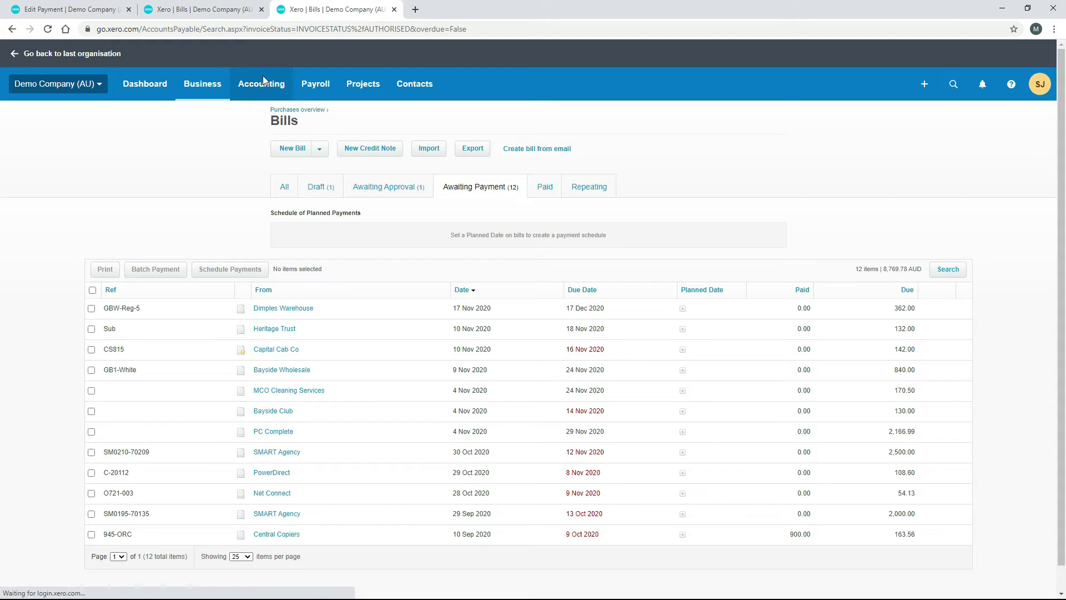
click(420, 89)
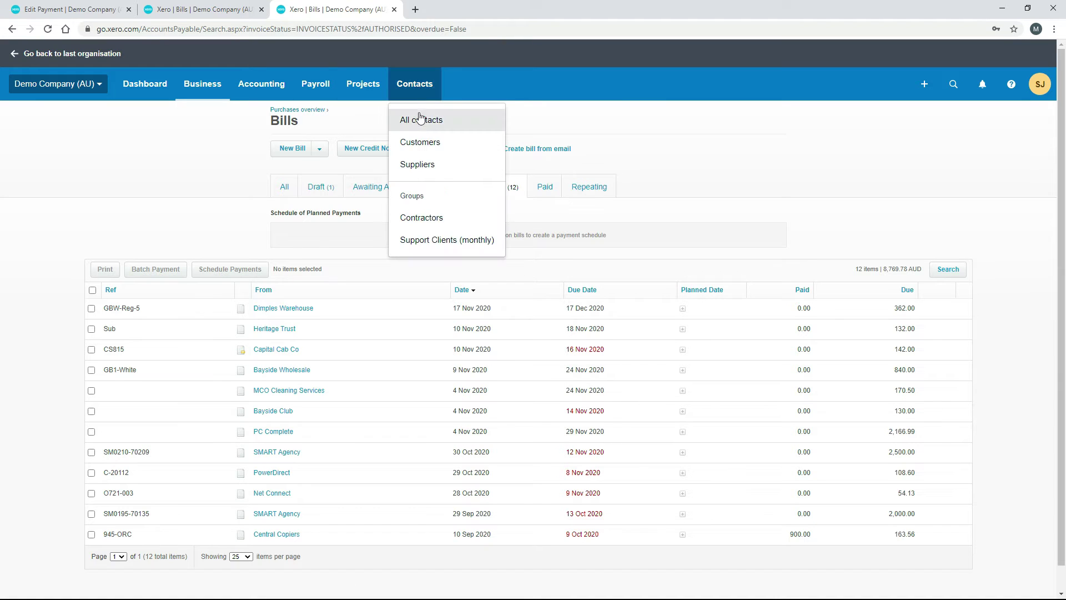
click(420, 117)
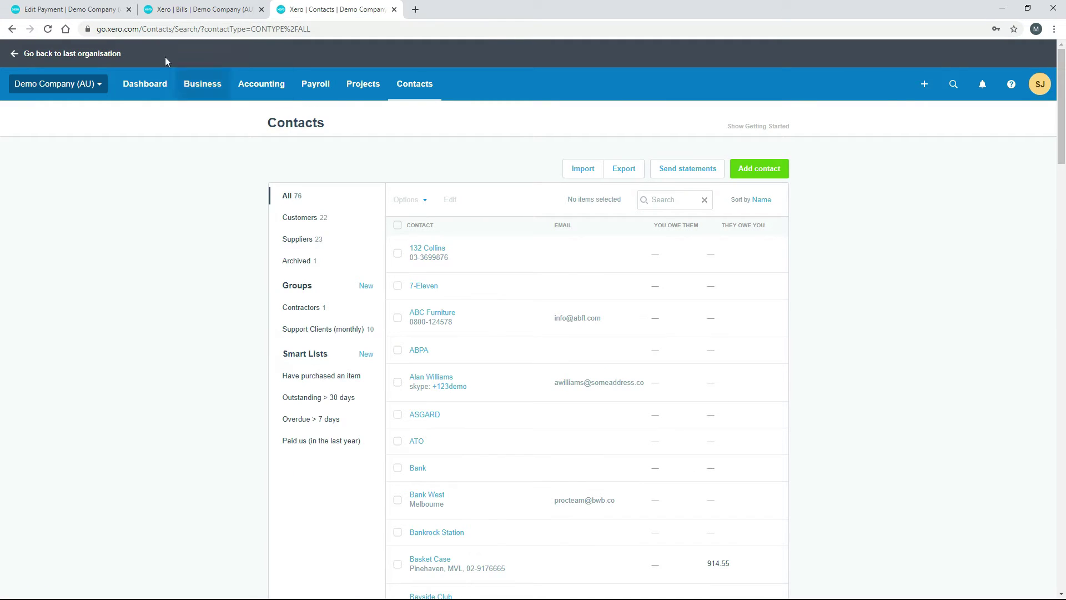
- Check the payees on the payment page, search the contacts for "capital" and open the Capital Cab Co contact for editing
click(96, 13)
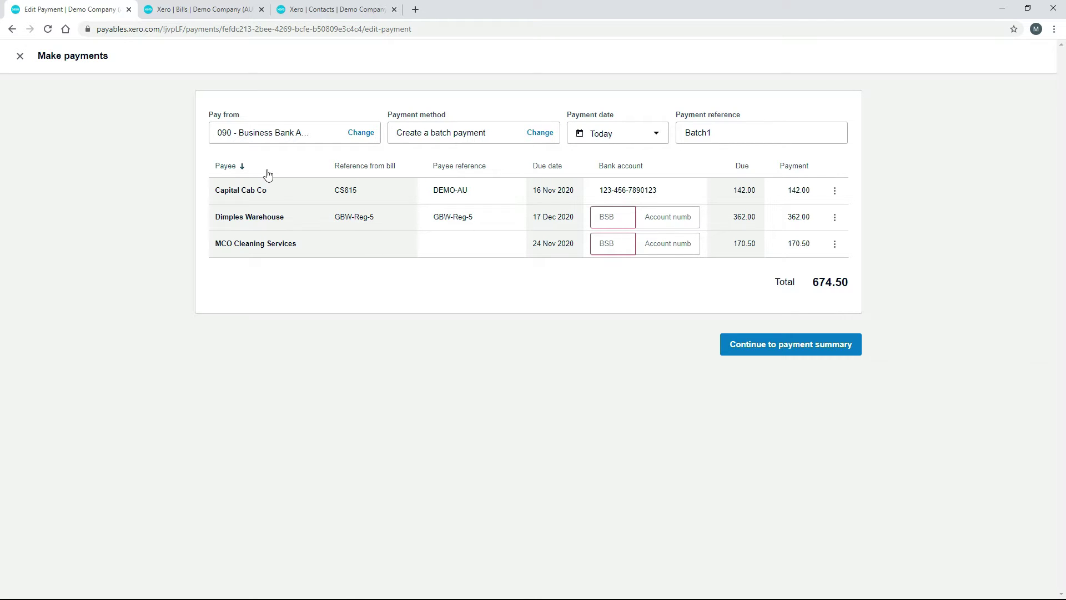
click(307, 8)
click(672, 195)
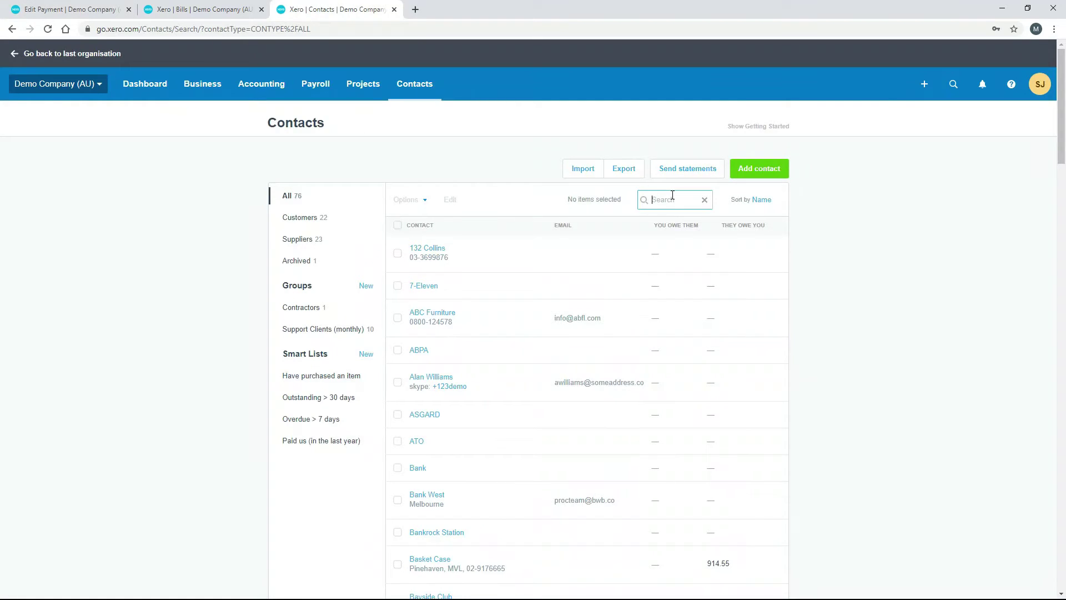
text(capital)
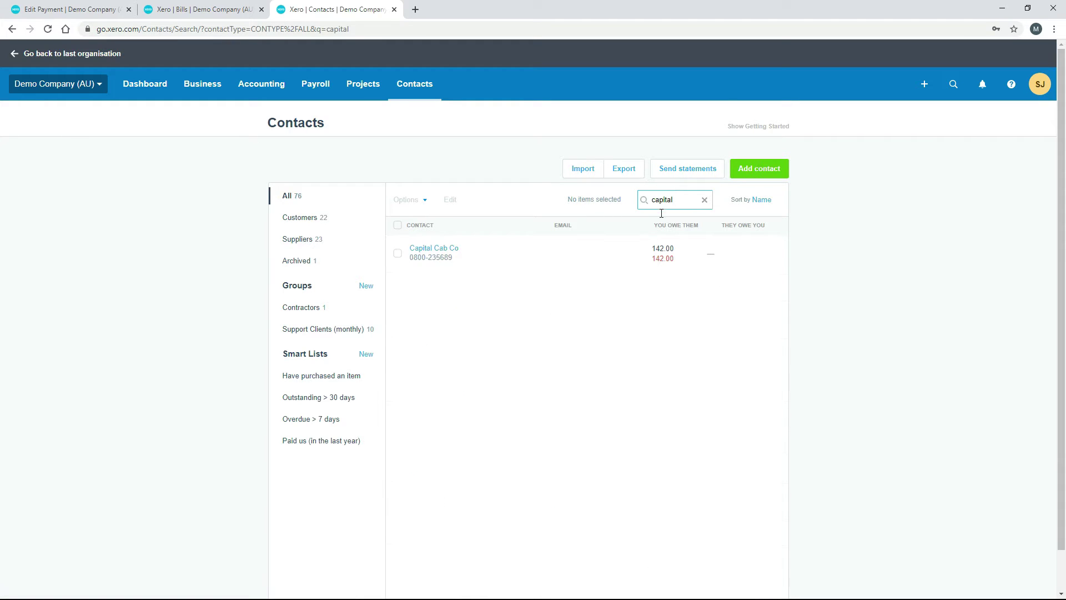
click(456, 248)
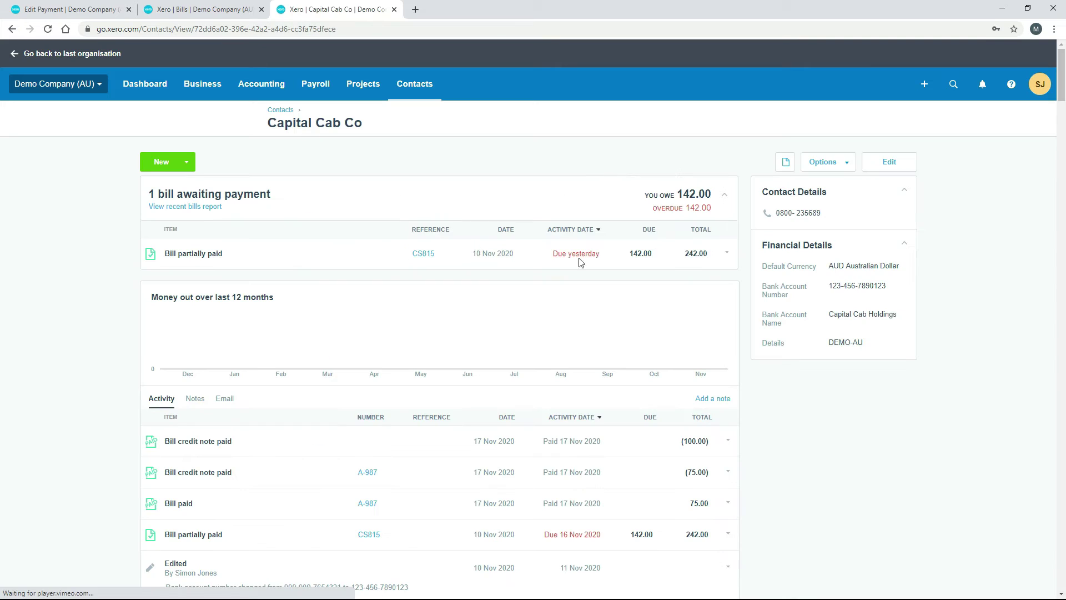
click(899, 165)
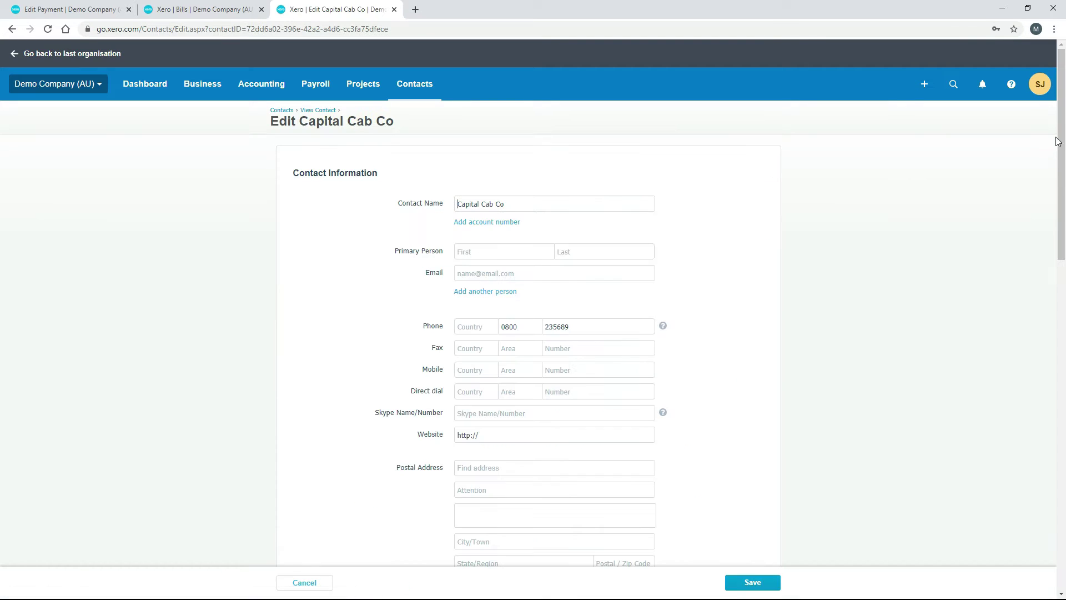
- Compare the batch payment bank account and details in the Capital Cab Co contact with its bank account and payee reference on the payment page
drag(1057, 141, 1057, 469)
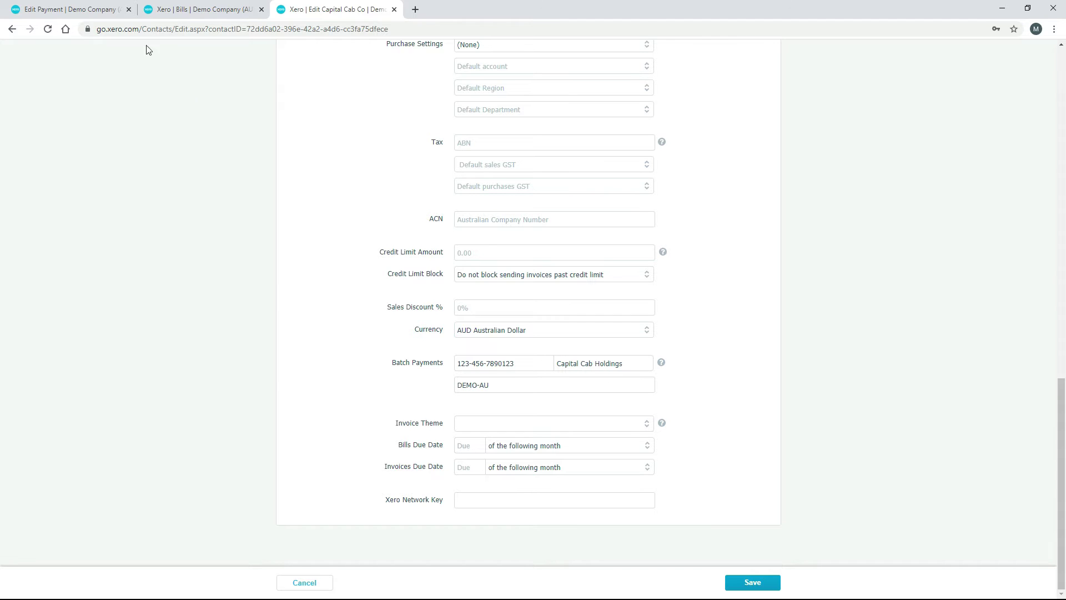
click(91, 7)
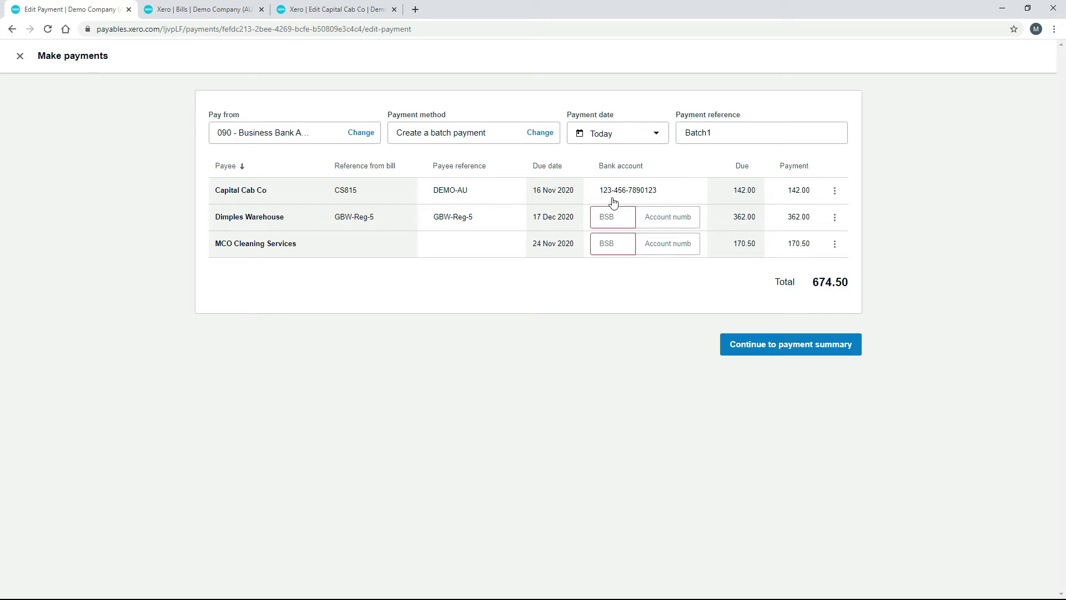
click(344, 12)
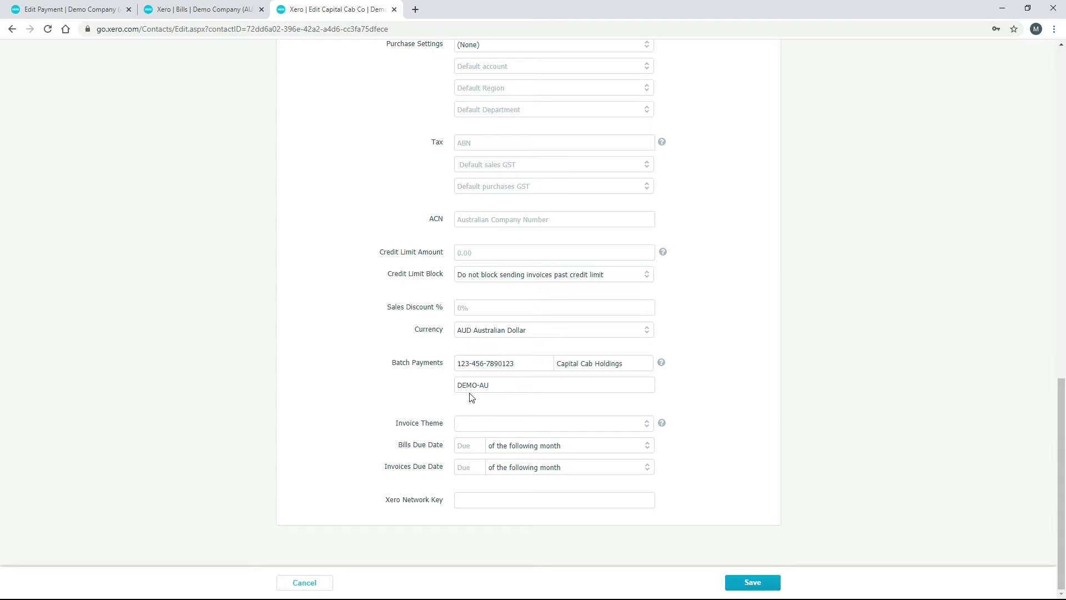
click(111, 10)
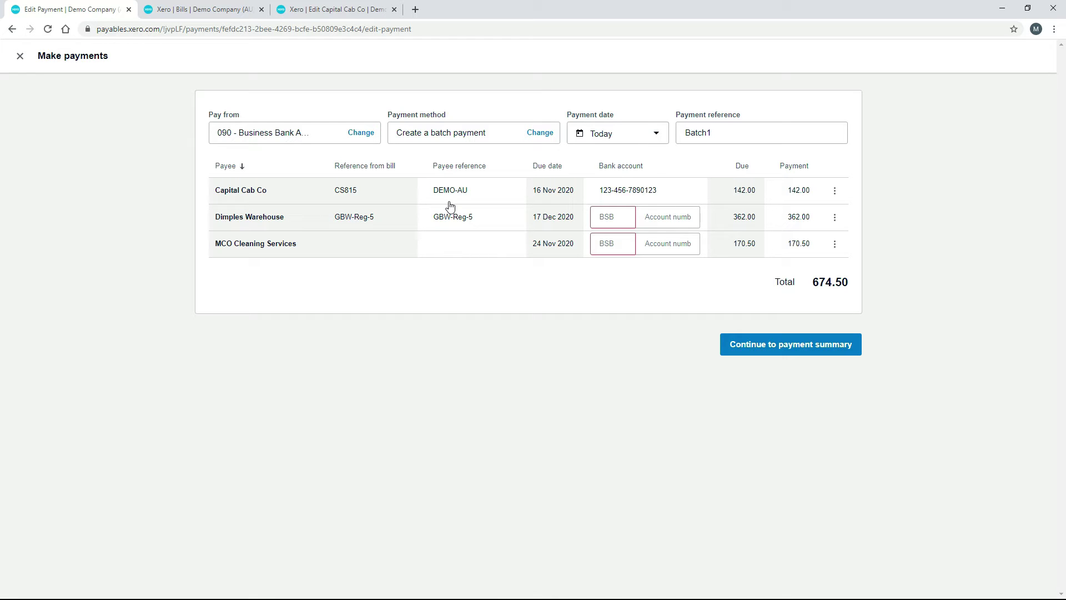
click(314, 10)
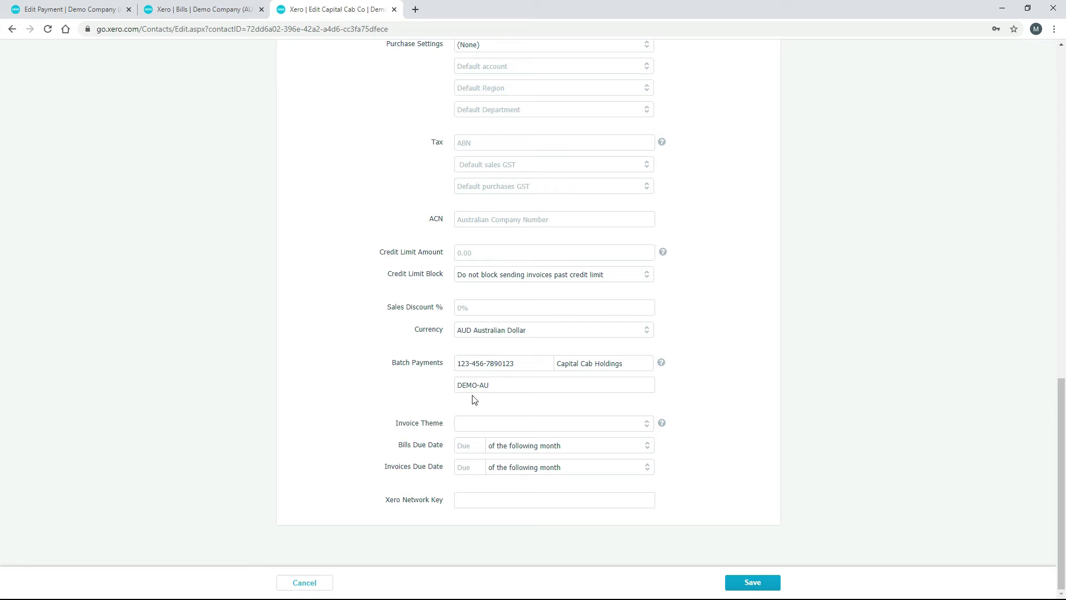
click(78, 9)
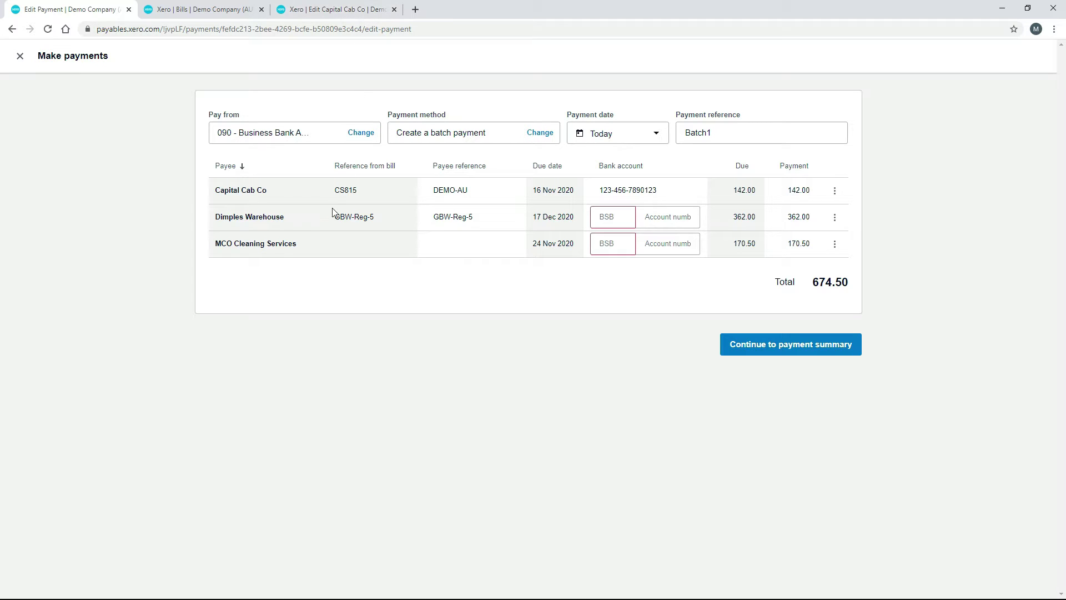
- Duplicate the Capital Cab Co contact page in the browser and open the list of all contacts in the copy
click(325, 10)
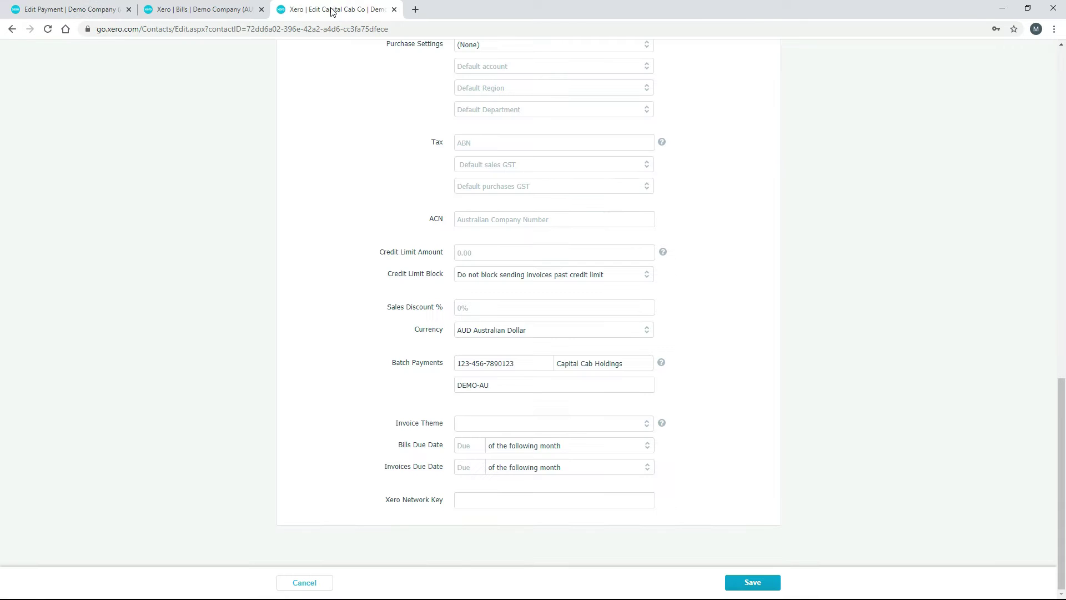
right_click(330, 9)
click(380, 78)
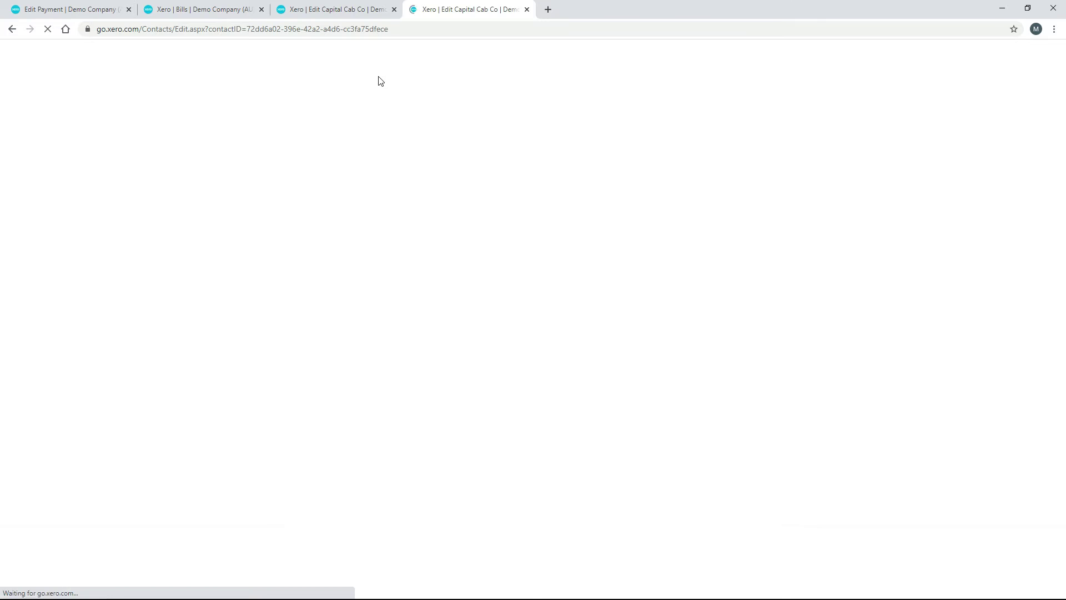
click(416, 86)
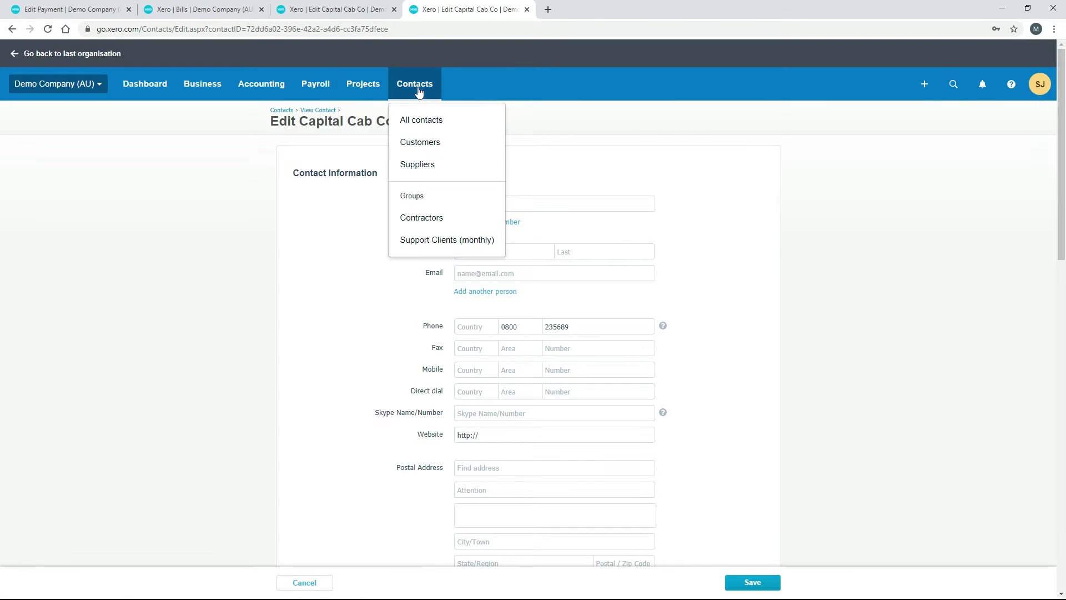
click(419, 119)
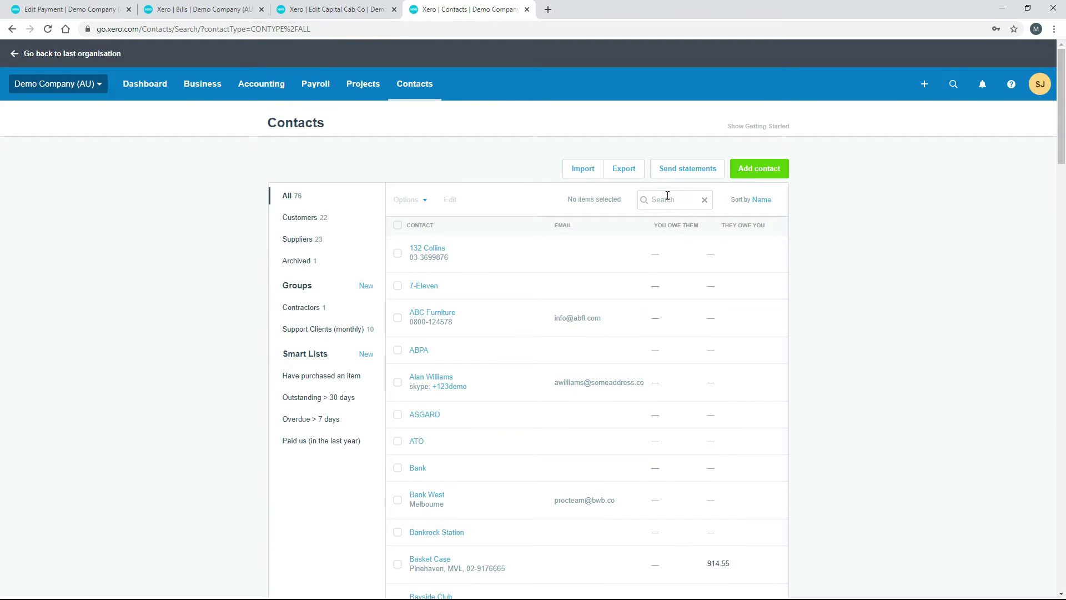
- Search the contacts for "dimples" and open the Dimples Warehouse contact for editing
click(668, 196)
text(dimples)
key(Return)
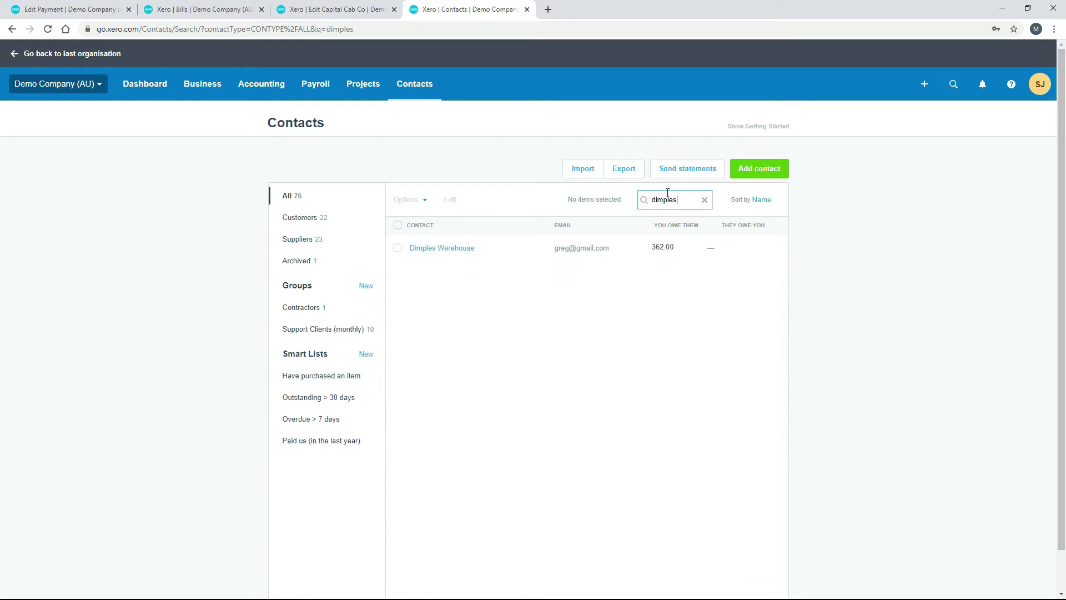
click(464, 249)
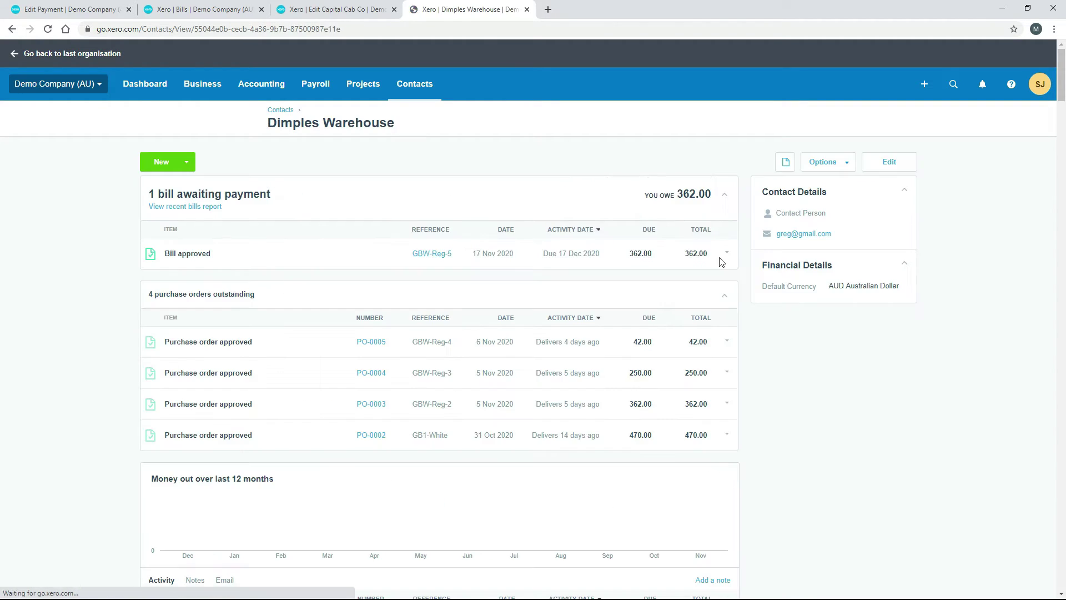
click(884, 162)
- Compare the batch payment fields of the Dimples Warehouse contact with its payee reference on the payment page and its bill reference
drag(1062, 144, 1062, 428)
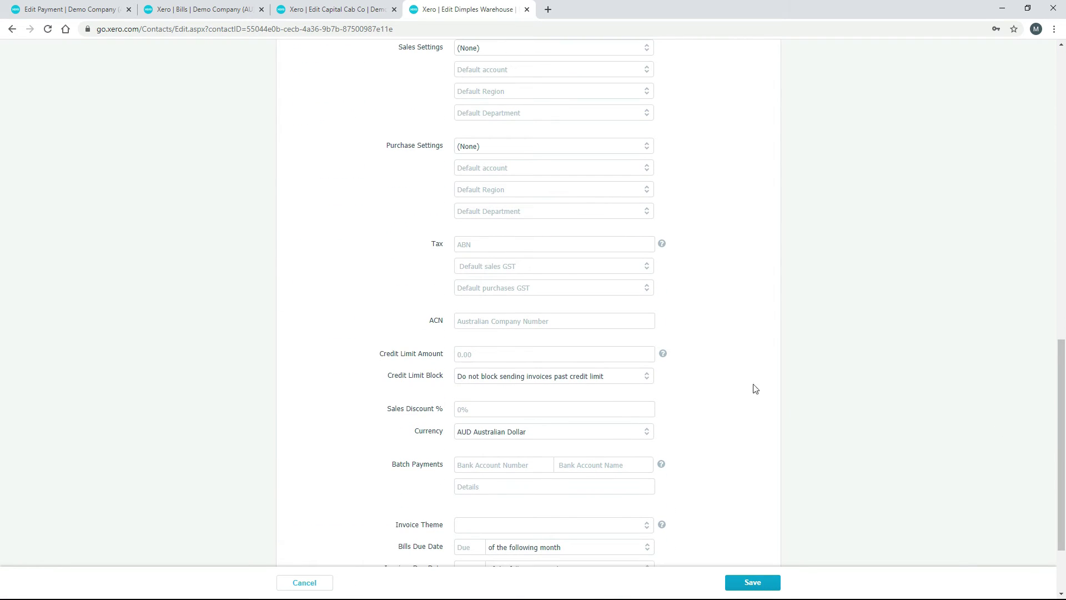
scroll(694, 388, down, 2)
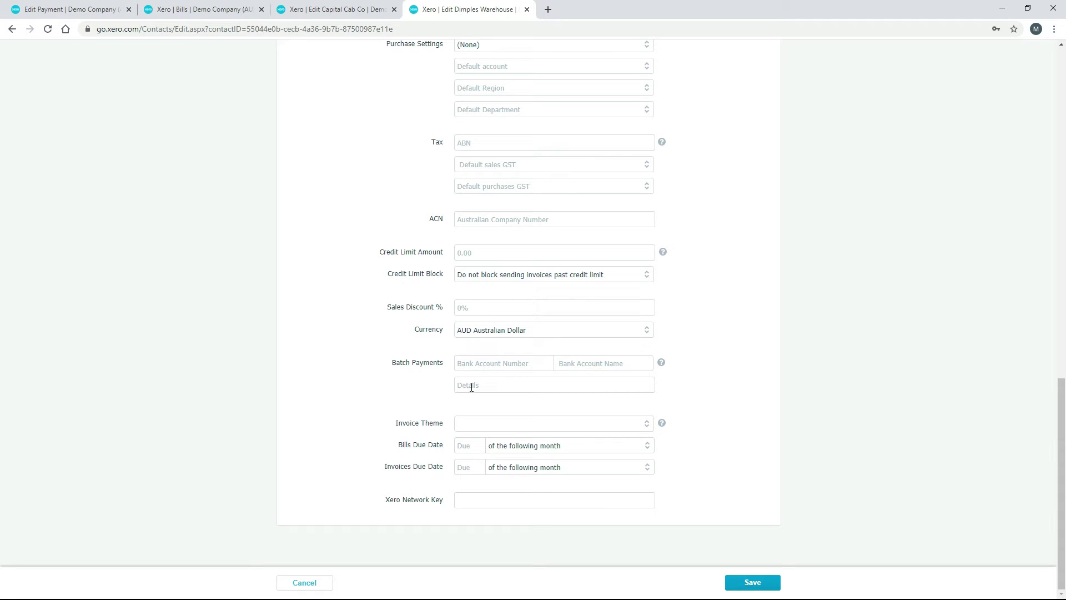
click(80, 8)
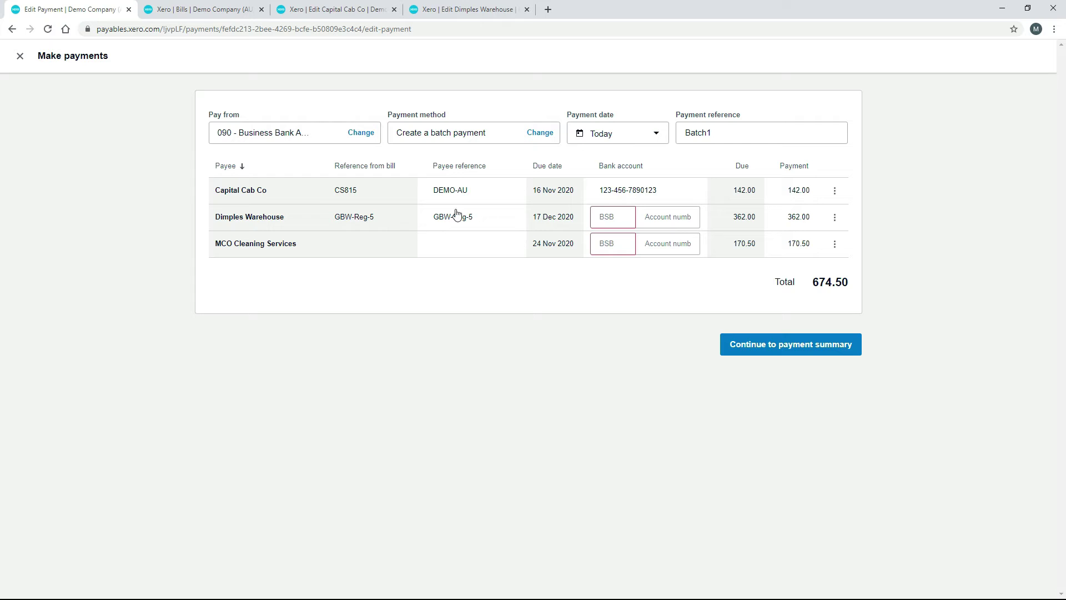
click(471, 8)
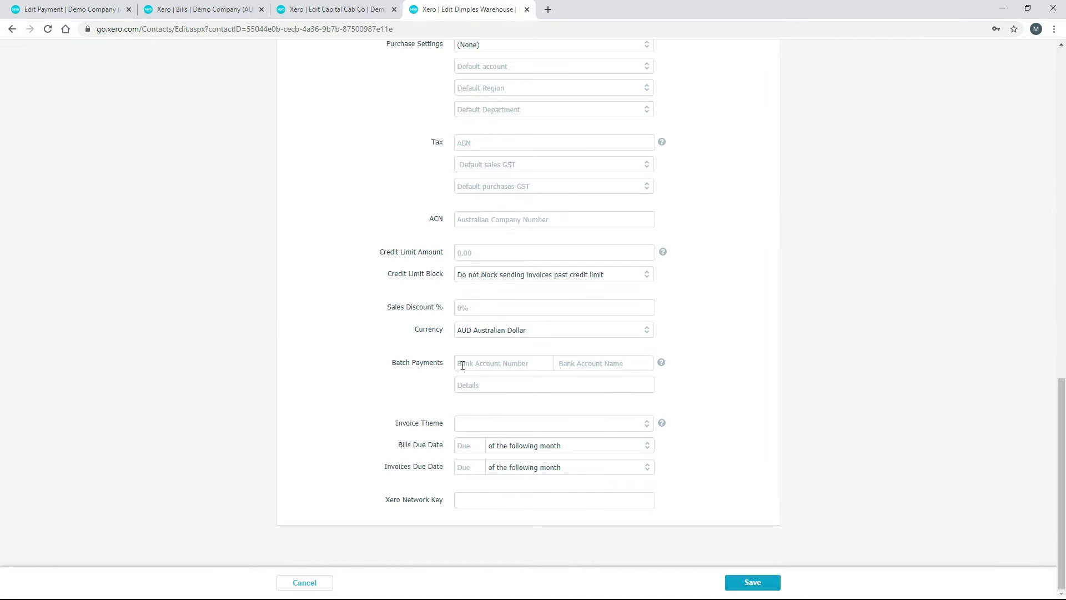
click(113, 6)
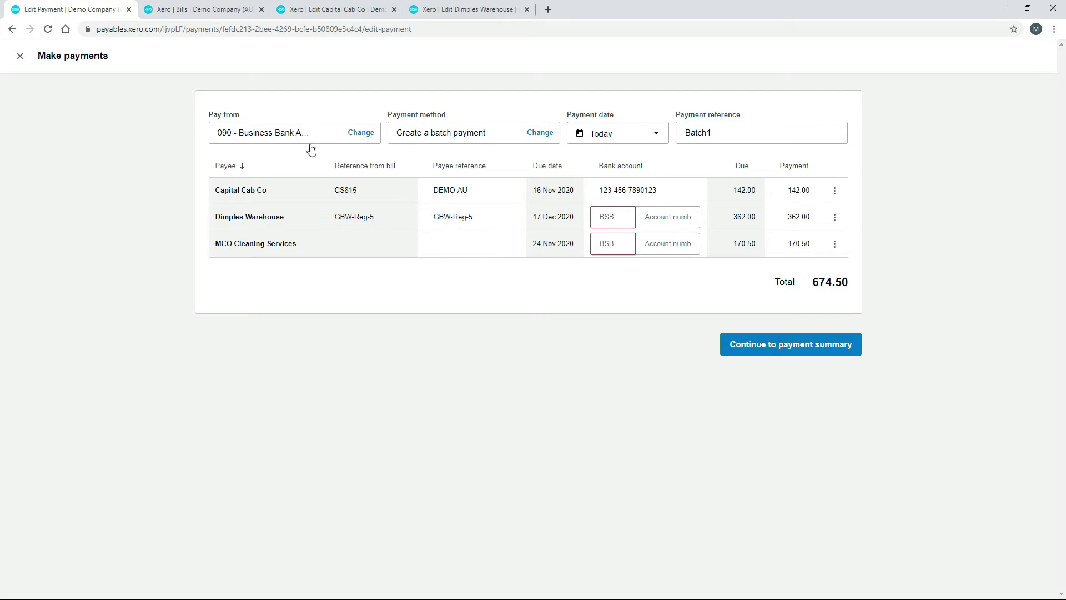
click(214, 8)
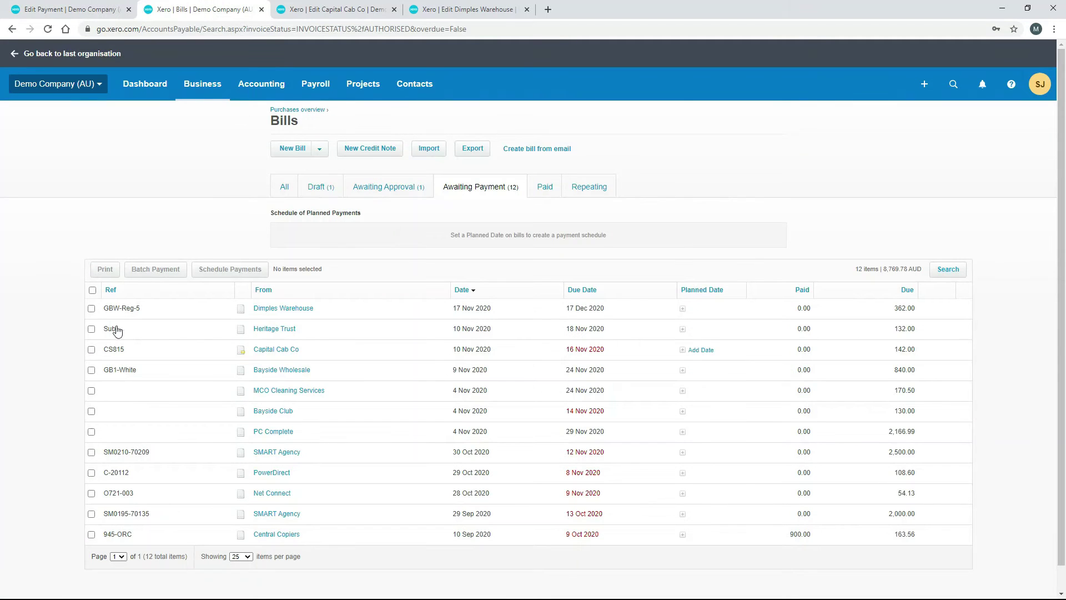
click(95, 12)
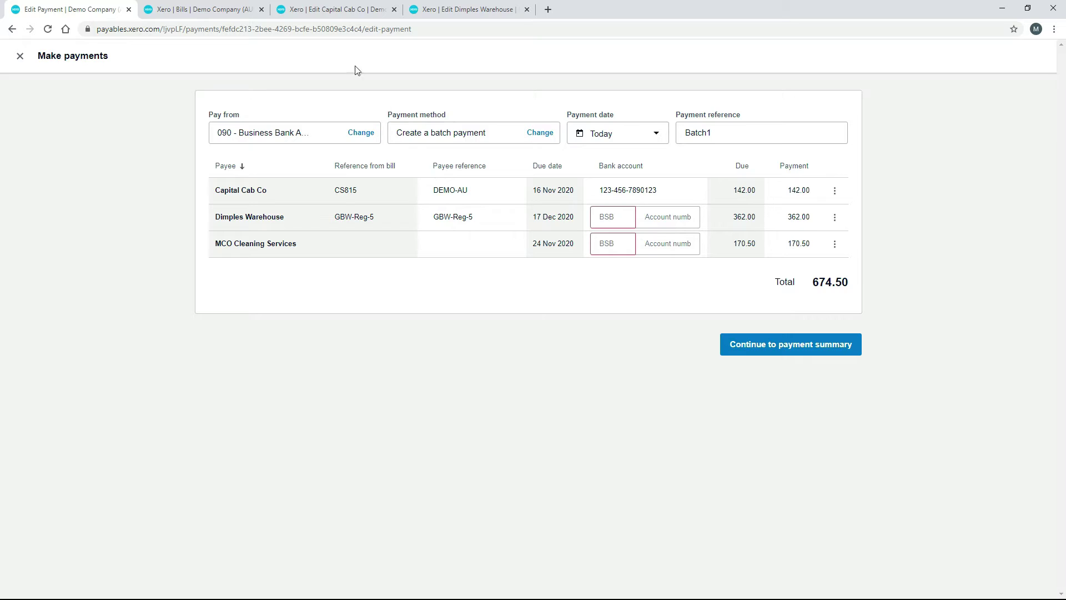
- Check the batch payment details in the Capital Cab Co contact against its editable payee reference on the payment page
click(299, 10)
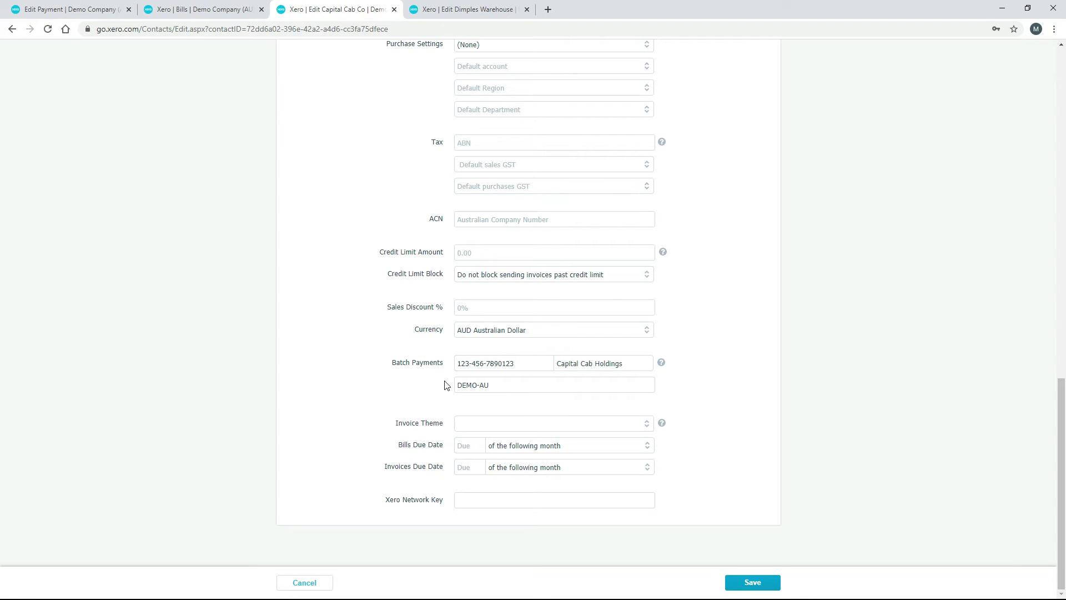
click(112, 5)
click(437, 190)
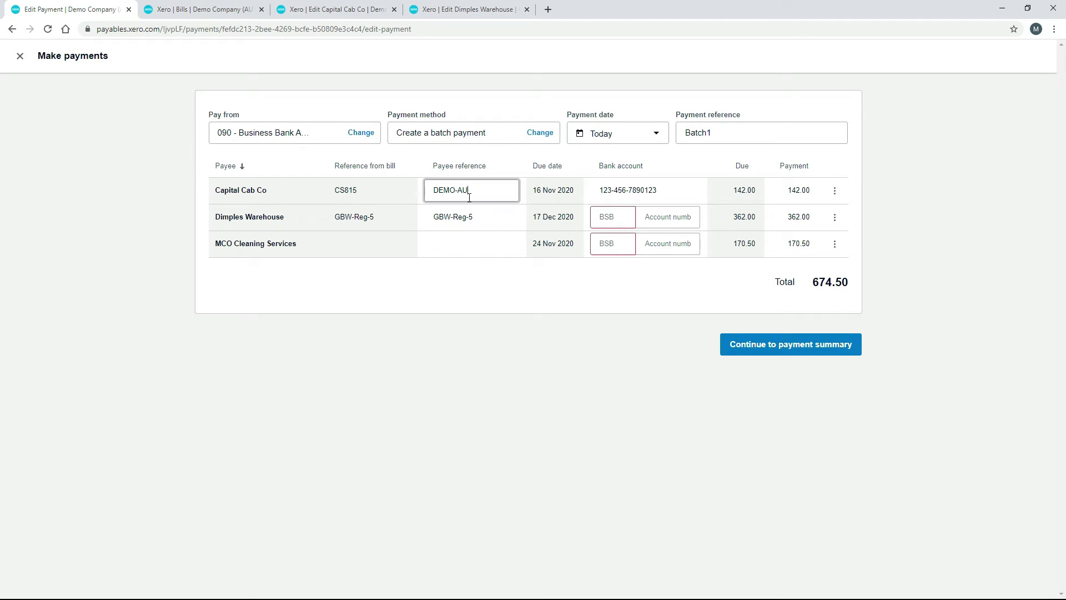
click(466, 291)
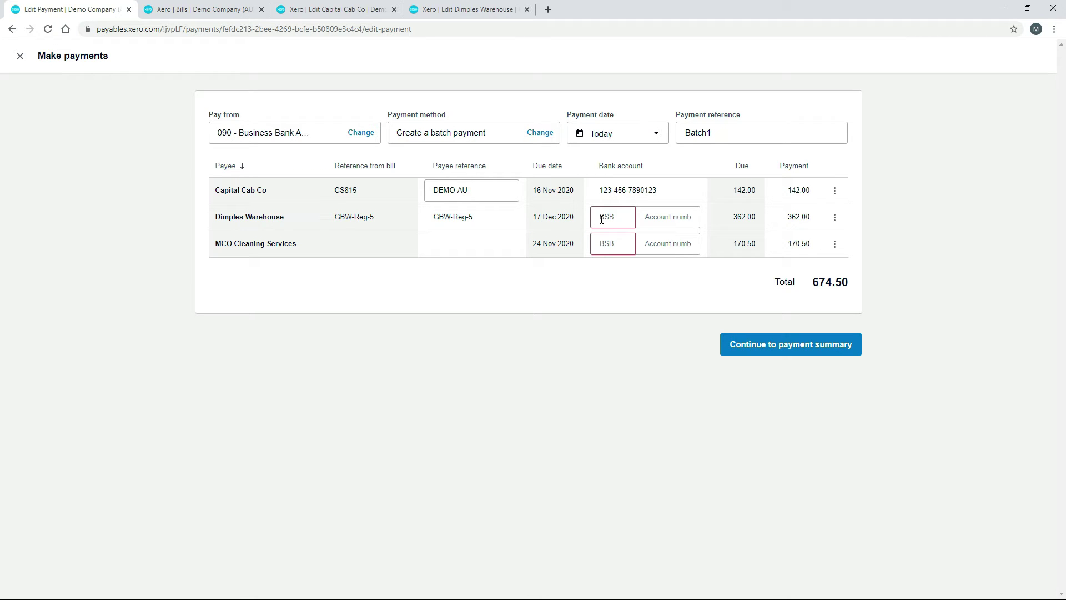
- Review the bank account fields in the Dimples Warehouse contact and the bills awaiting payment, and return to the payment page
click(465, 12)
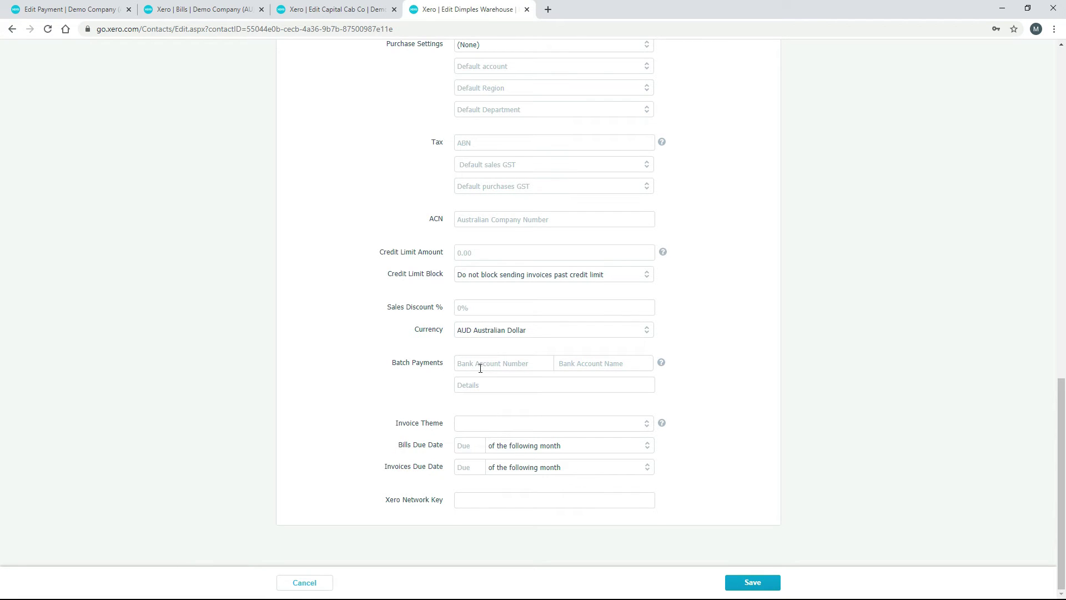
click(196, 6)
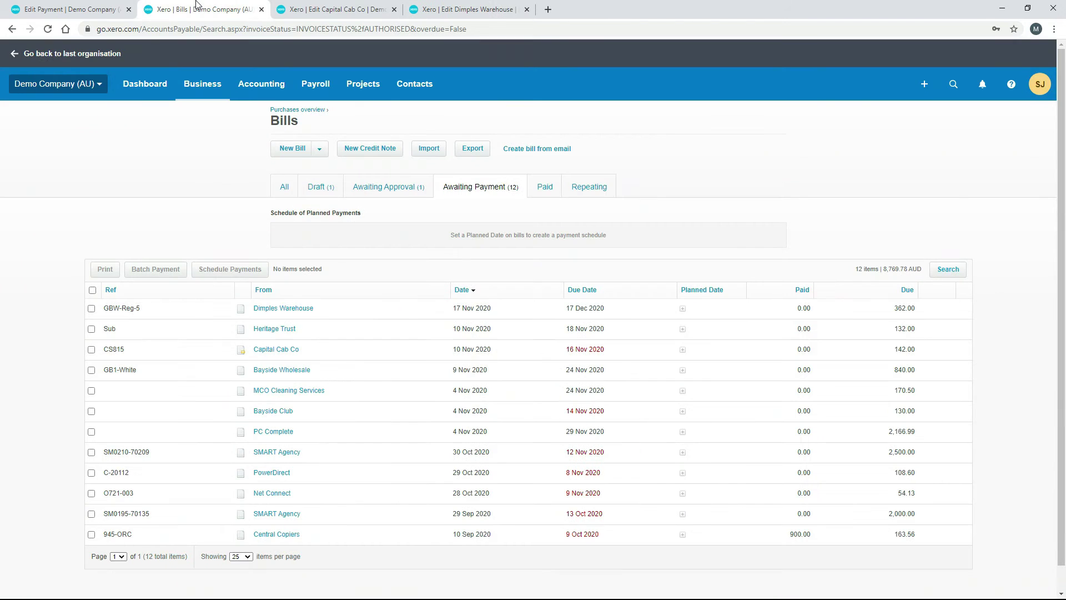
click(93, 6)
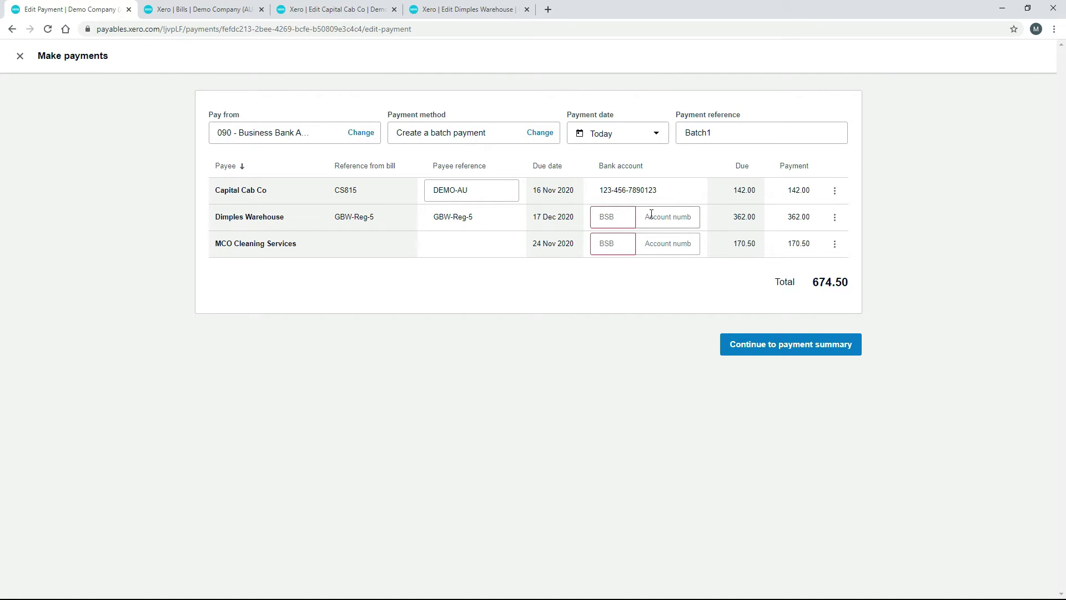
- Enter the BSB and bank account number for Dimples Warehouse in the batch payment
click(612, 217)
text(789-987)
key(Tab)
text(111222)
key(Tab)
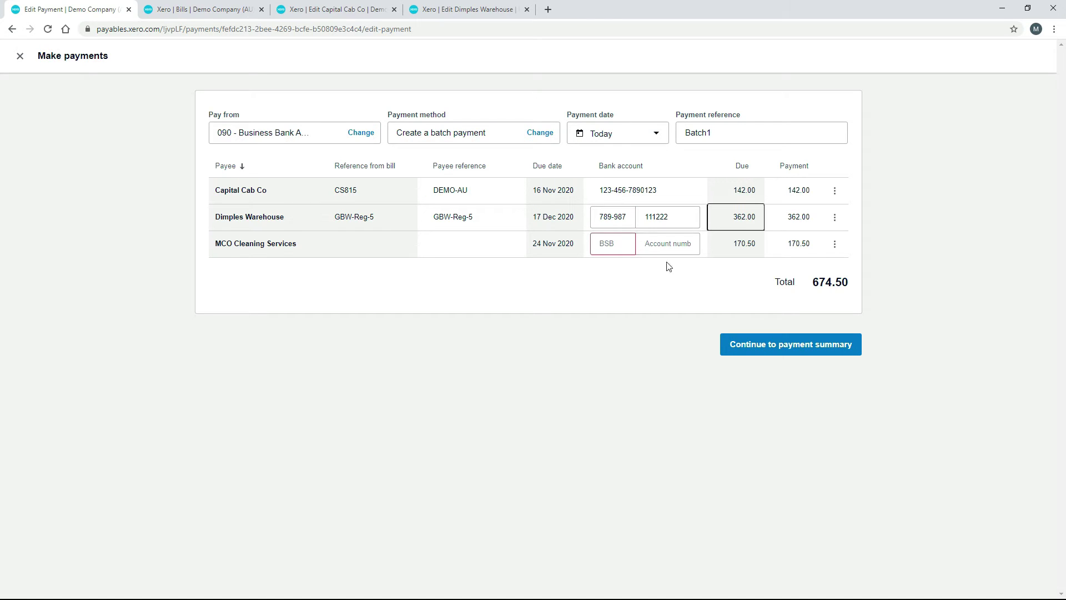
click(647, 282)
- Recheck the batch payment fields in the Dimples Warehouse contact and set the MCO Cleaning Services payee reference to 012 on the payment page
click(494, 10)
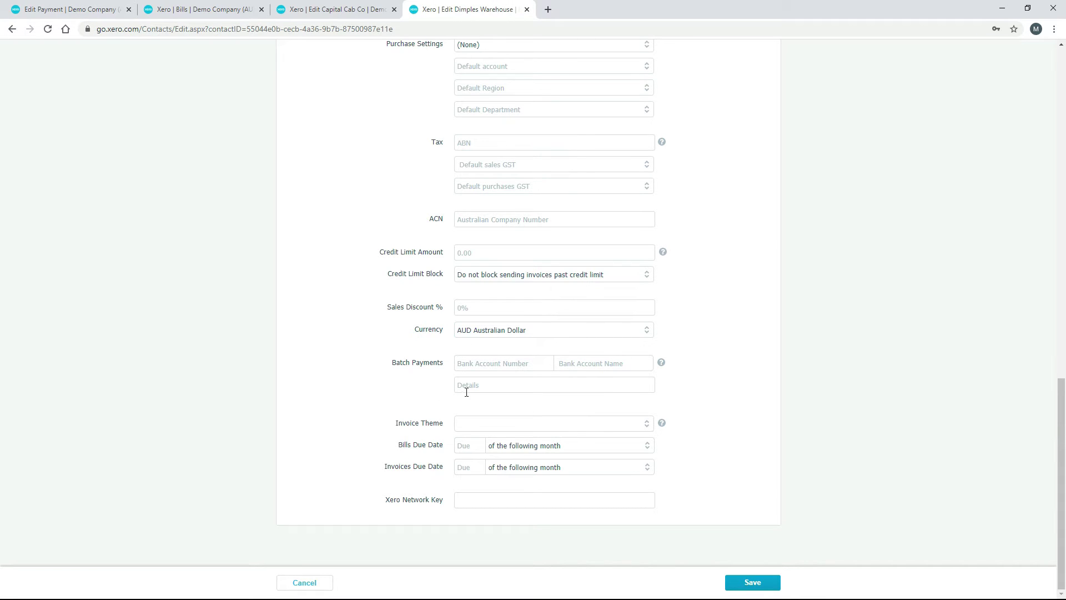
click(100, 9)
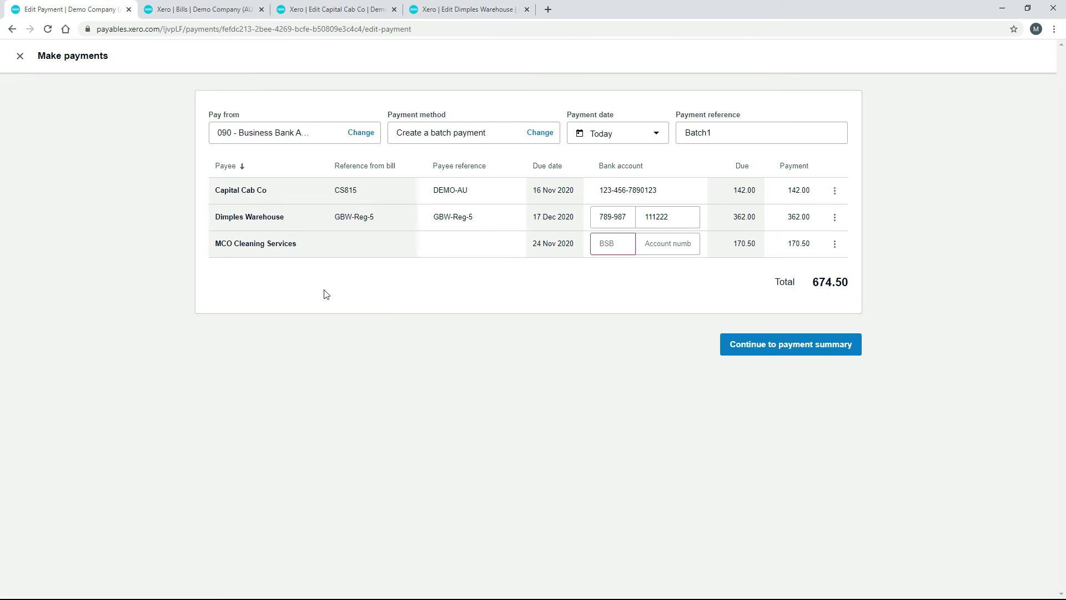
click(454, 249)
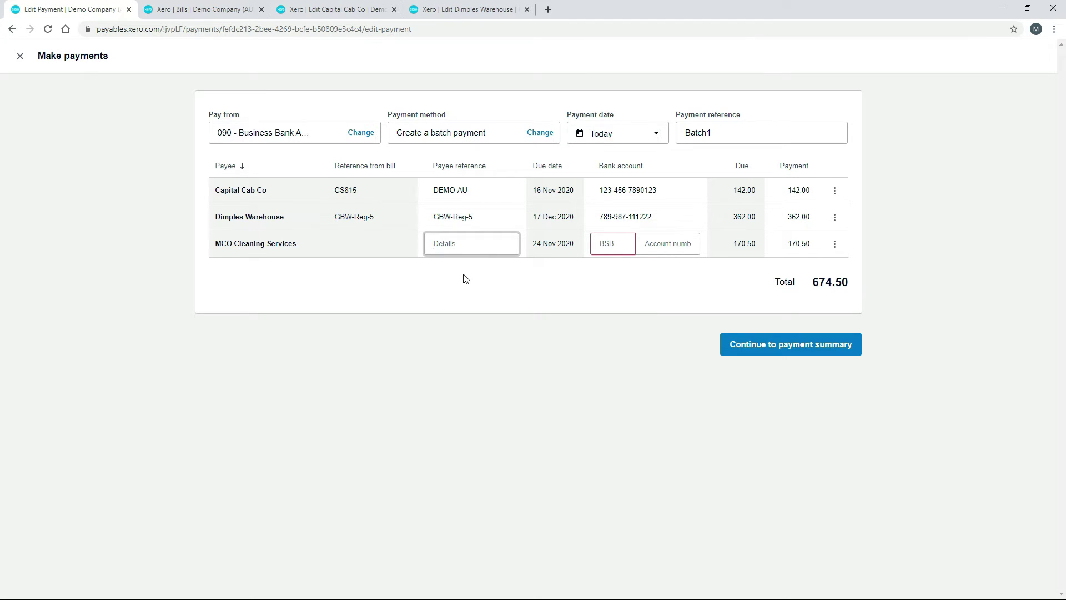
text(012)
key(Tab)
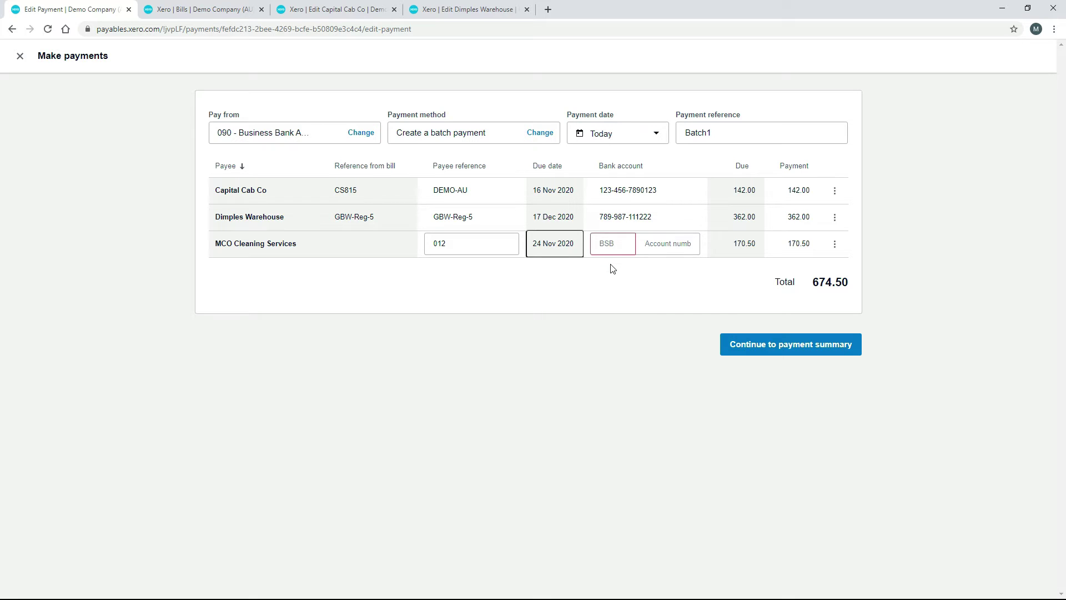
- Enter the BSB and bank account number for MCO Cleaning Services in the batch payment
click(612, 244)
text(122-455)
key(Tab)
text(7894561)
key(Tab)
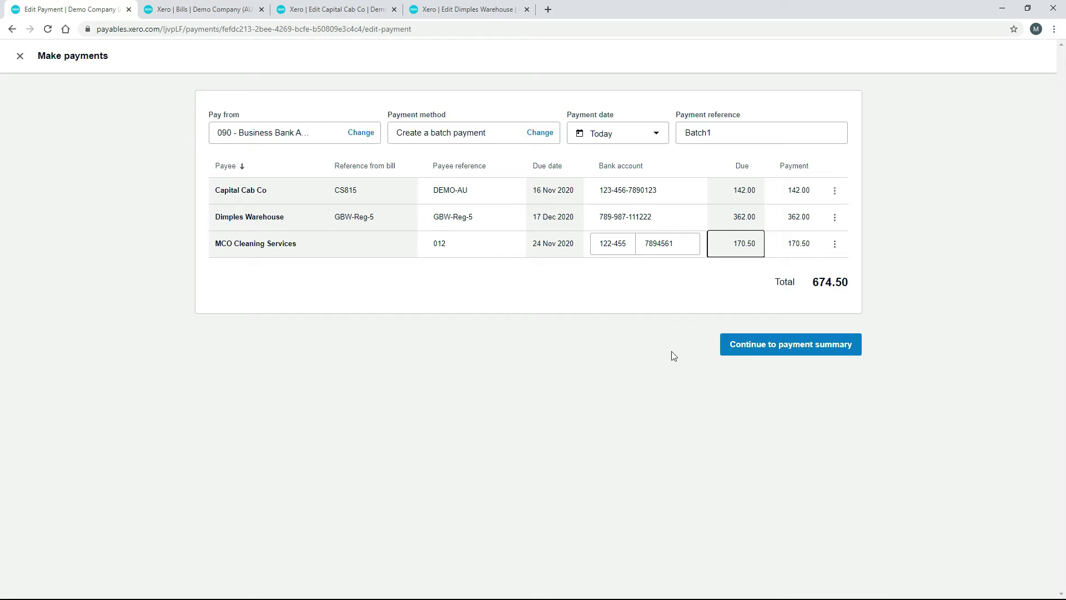
- Complete the batch payment through its summary and view the finished batch transaction
click(795, 348)
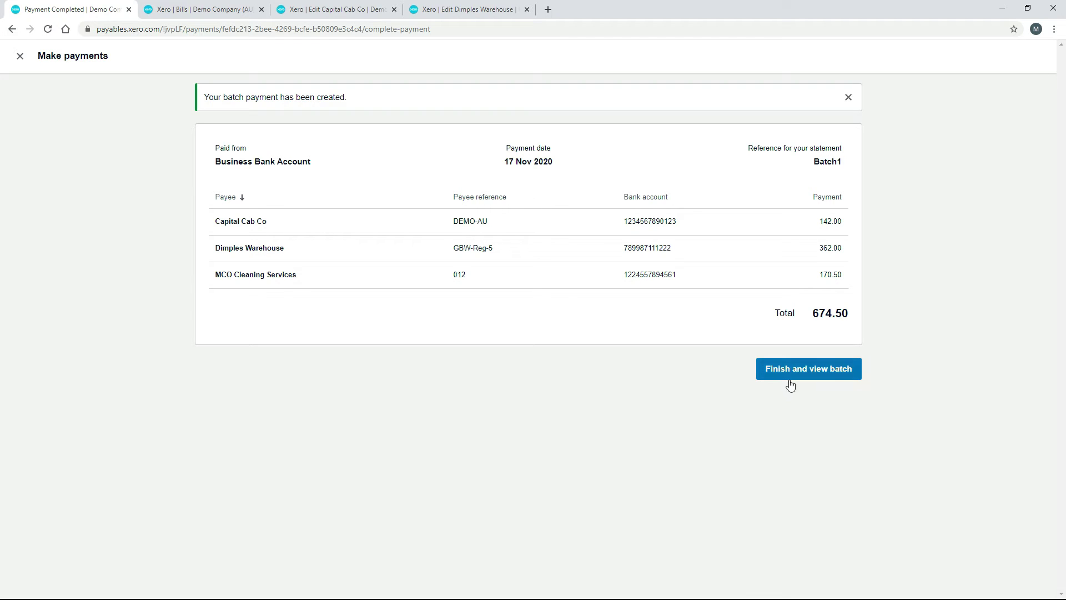
click(817, 375)
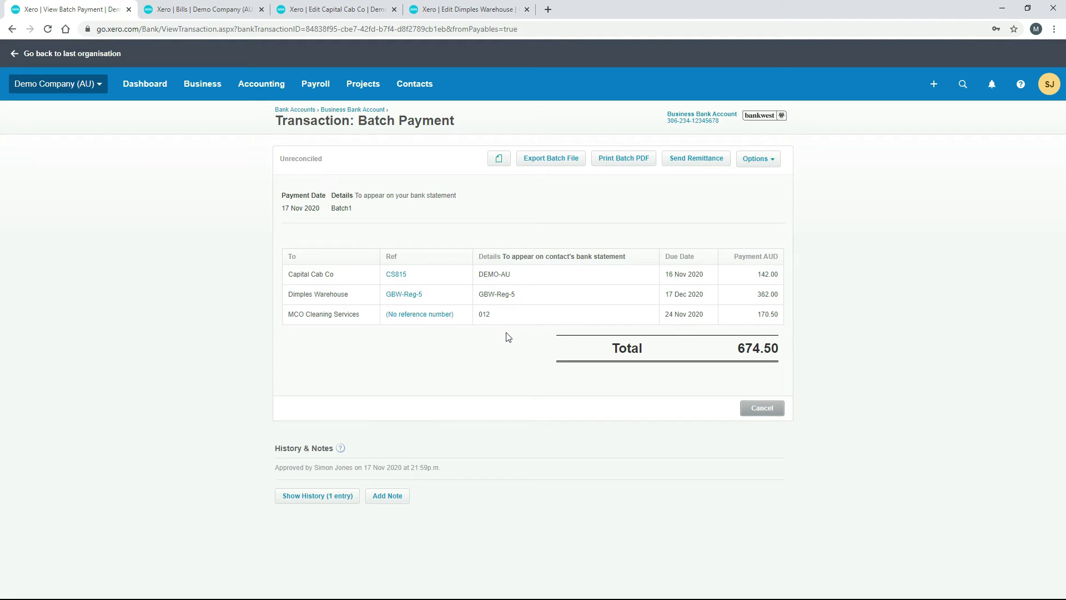
- Look at the options for attaching related files to the batch payment and close them
click(497, 165)
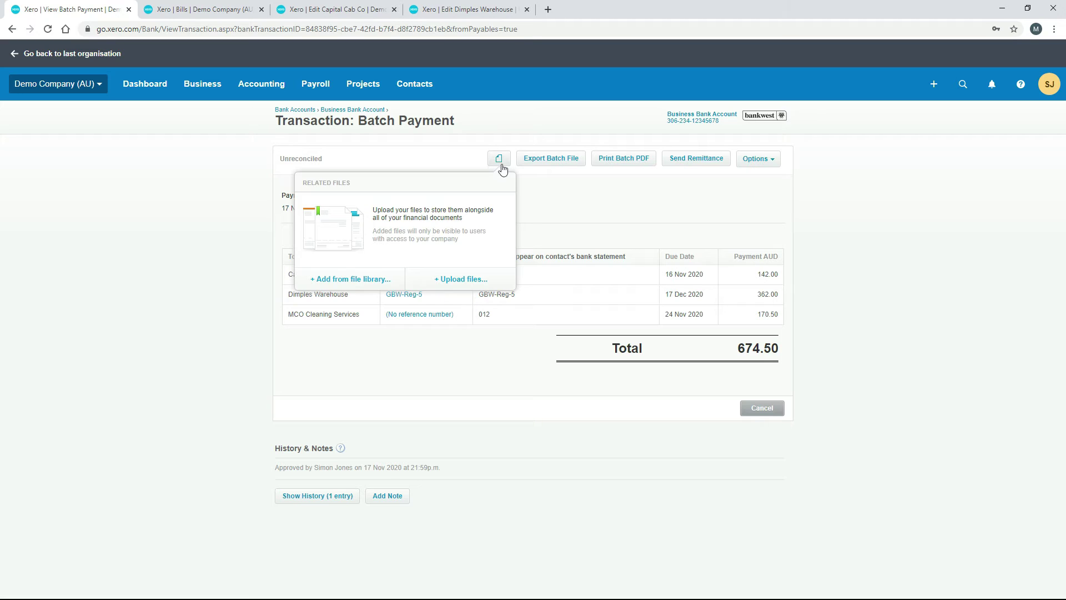
click(534, 194)
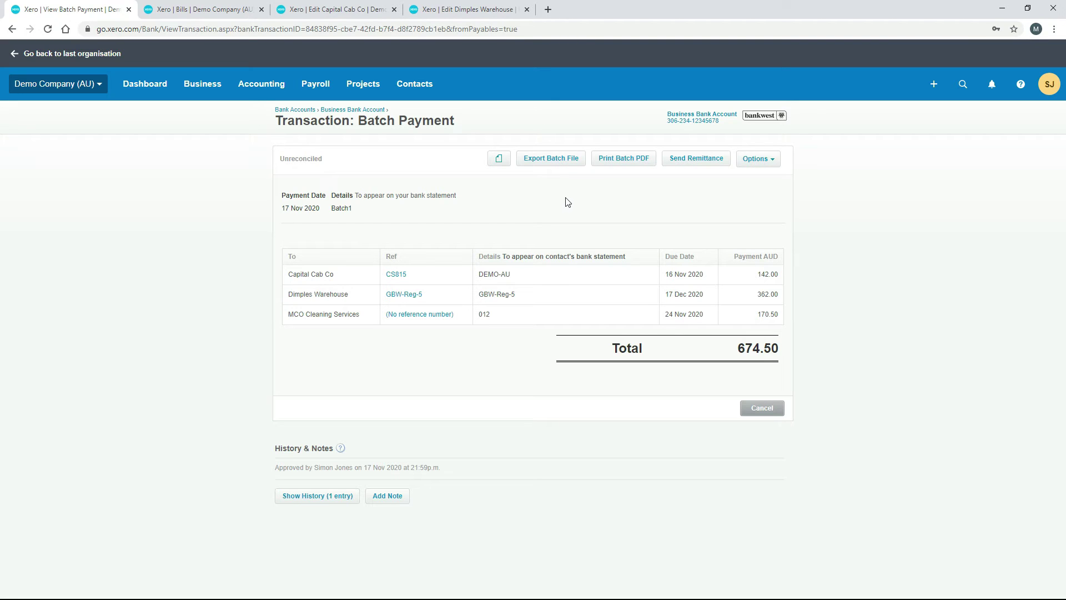
- Generate the batch payment summary as a PDF, review the downloaded document and close it
click(631, 160)
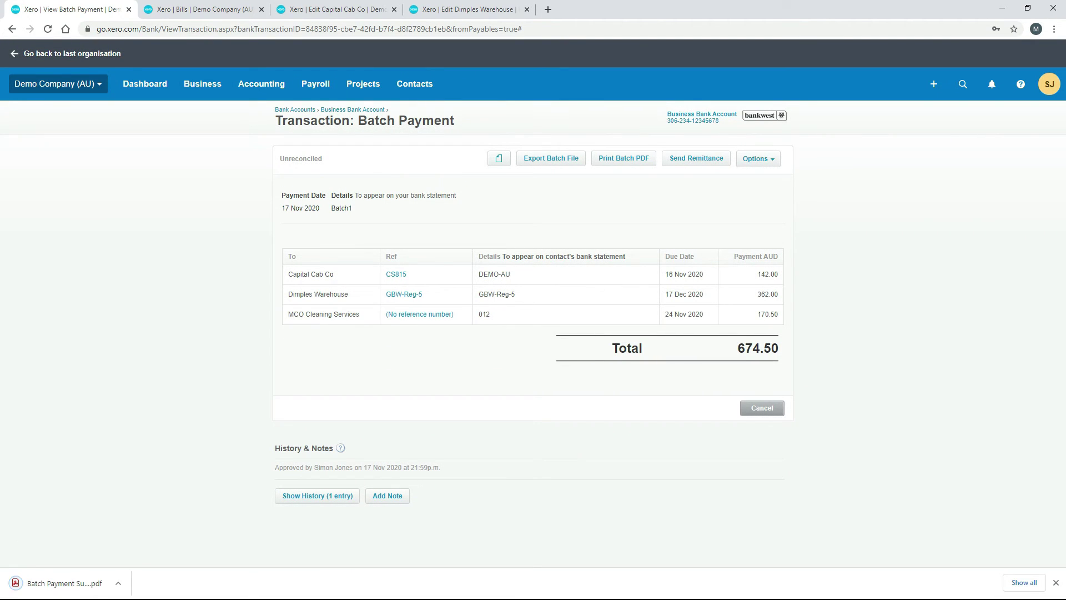
click(77, 588)
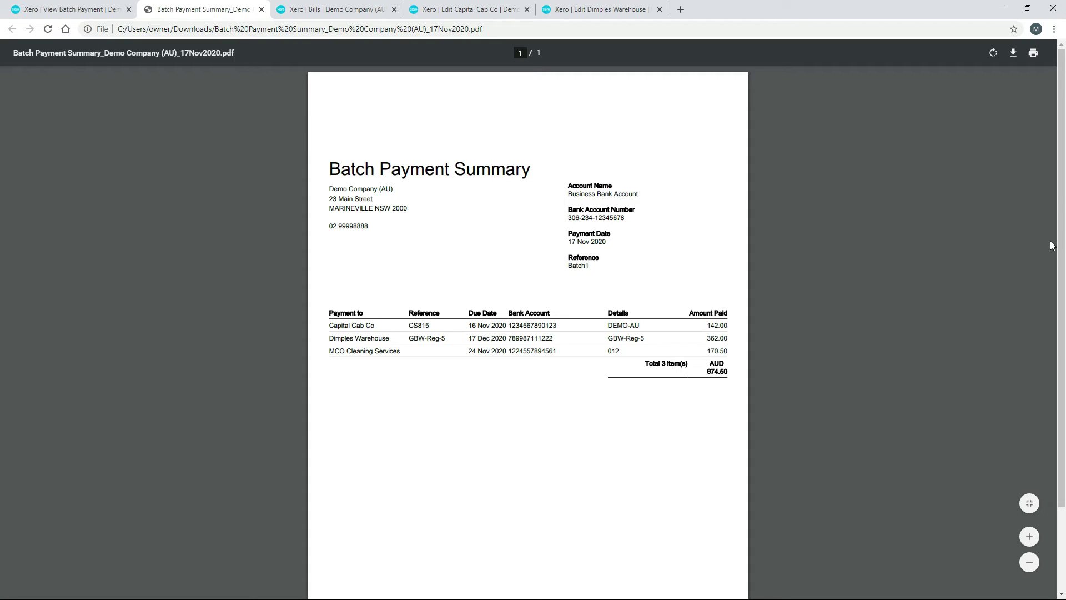
mouse_move(1056, 244)
mouse_down()
mouse_move(1056, 348)
mouse_move(1058, 265)
mouse_up()
click(260, 10)
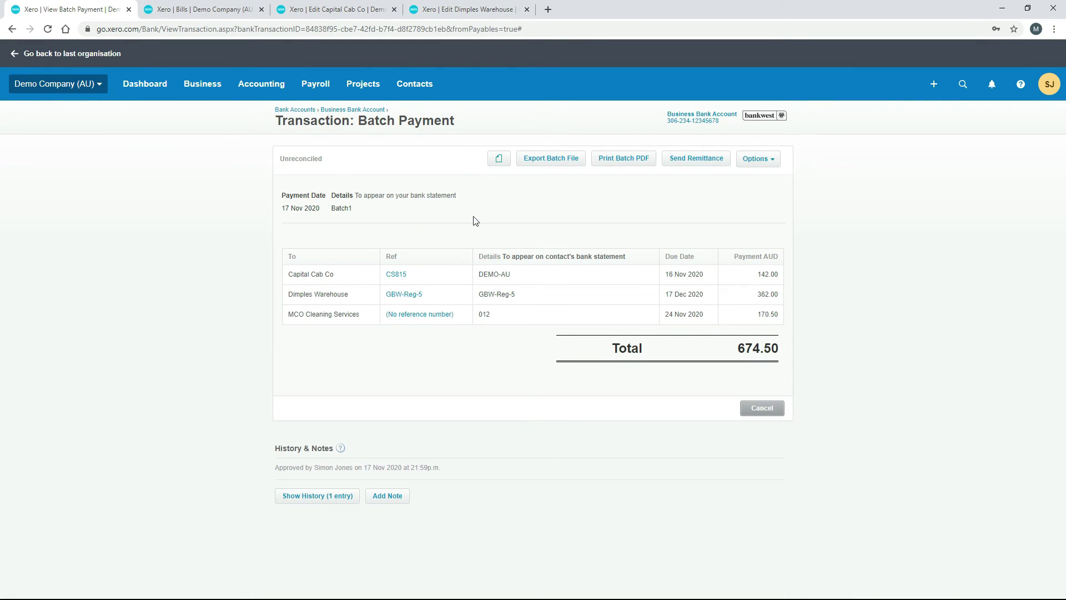
- Generate the remittance advice PDF for the batch payment with the Standard branding
click(772, 166)
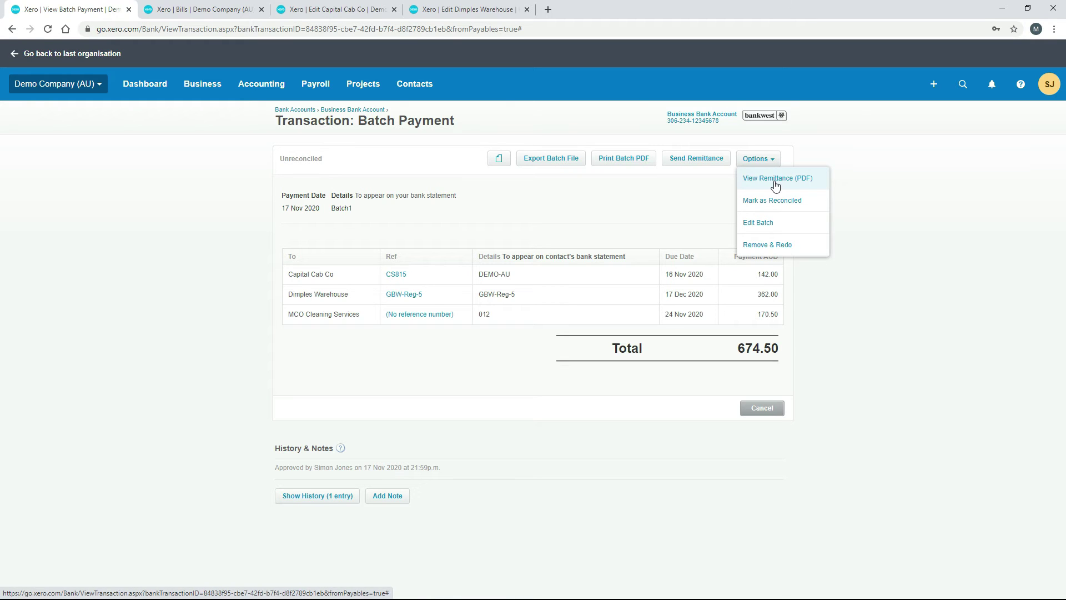
click(775, 178)
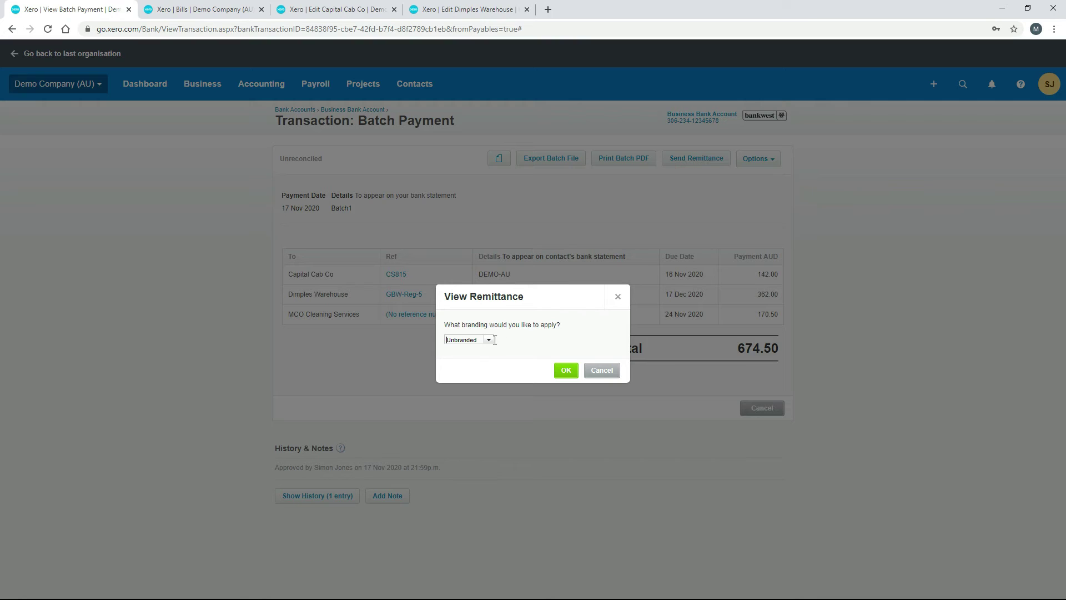
click(489, 340)
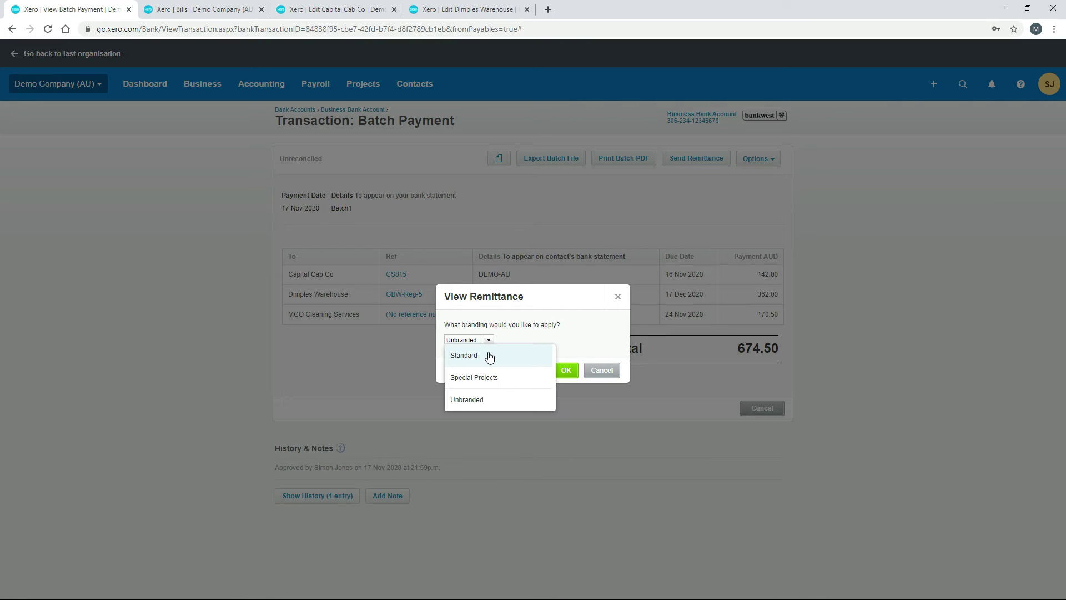
click(488, 356)
click(566, 370)
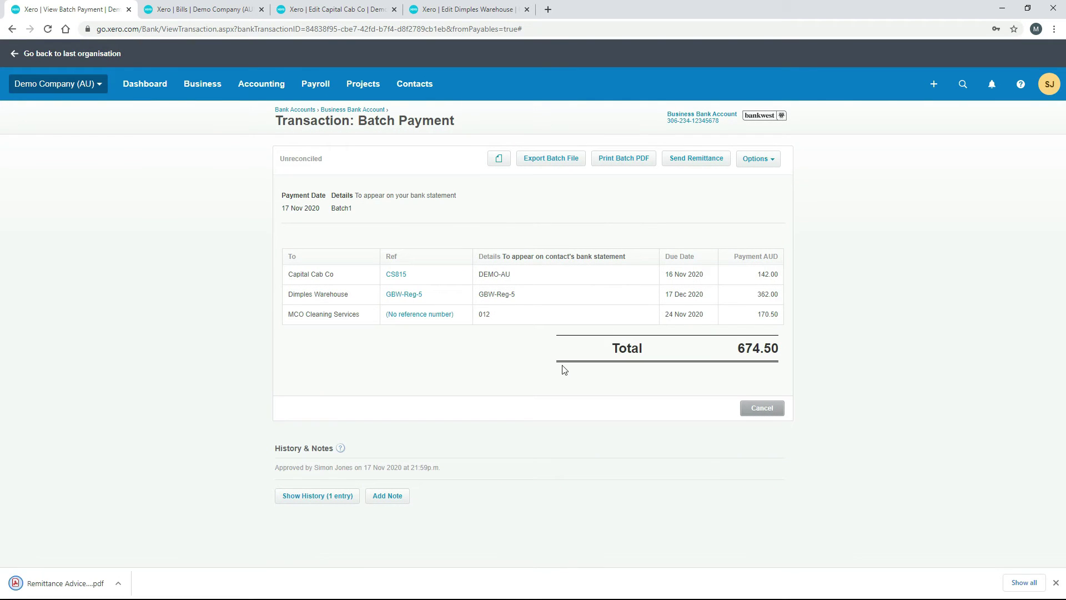
- Read through the downloaded remittance advice PDF and close it
click(94, 583)
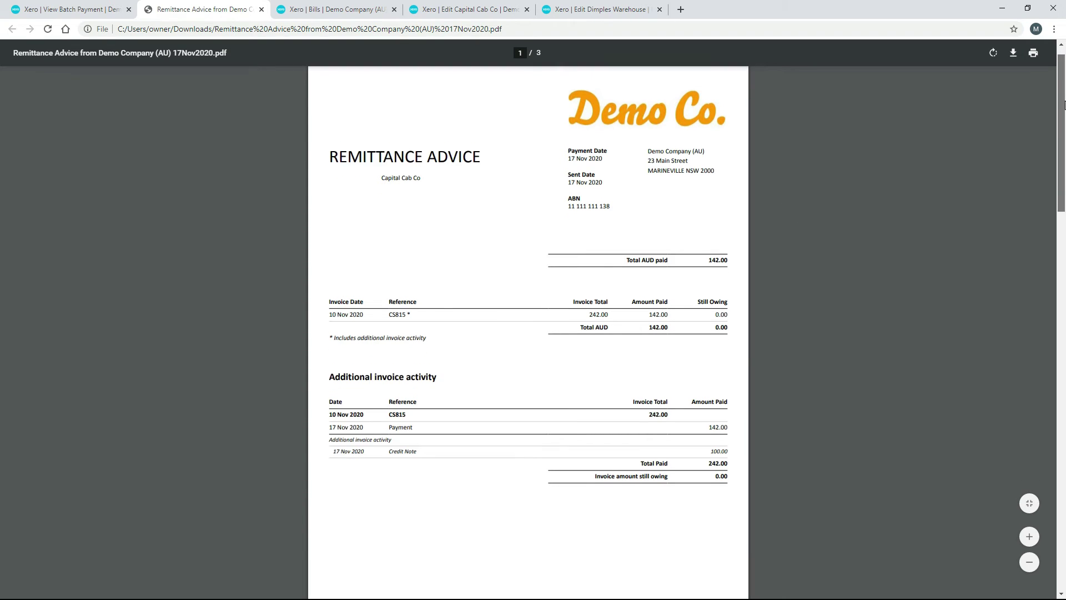
drag(1063, 95, 983, 91)
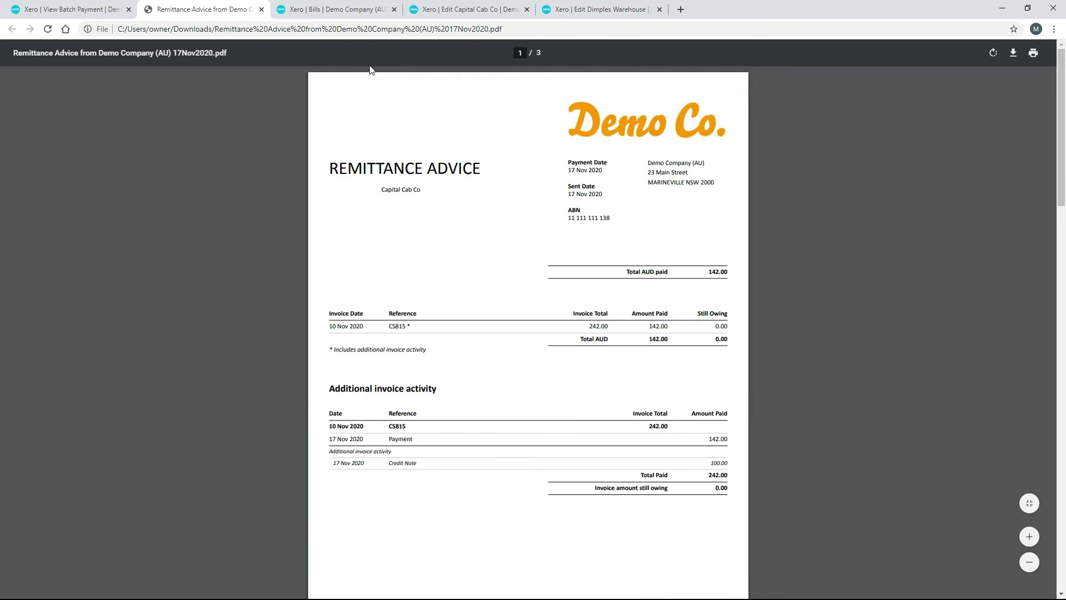
click(261, 9)
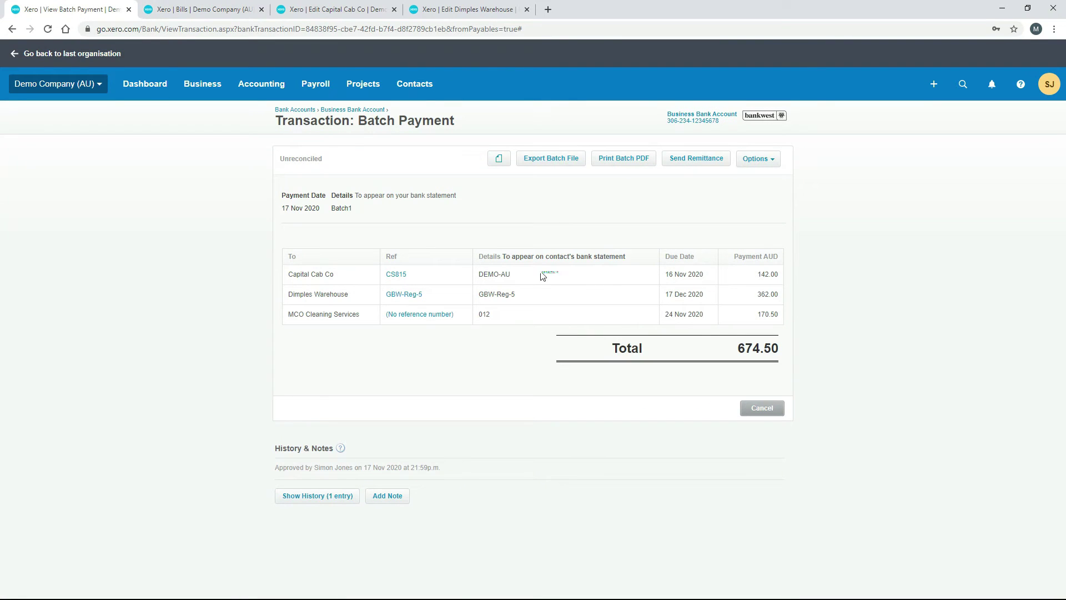
- Look at the batch payment's additional options for reconciling, editing or removing it and close them
click(774, 166)
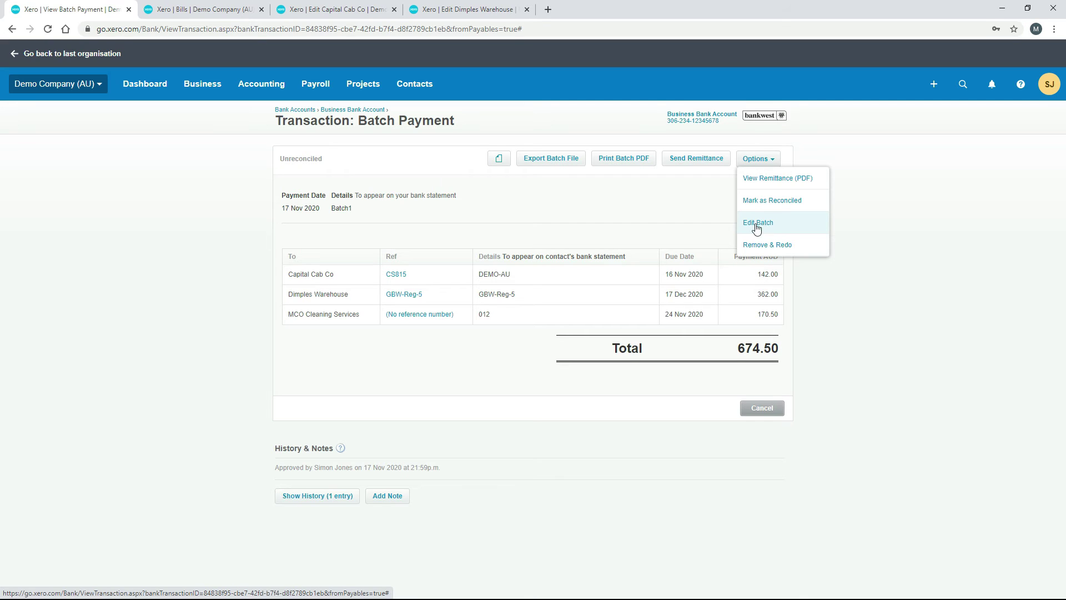
click(707, 214)
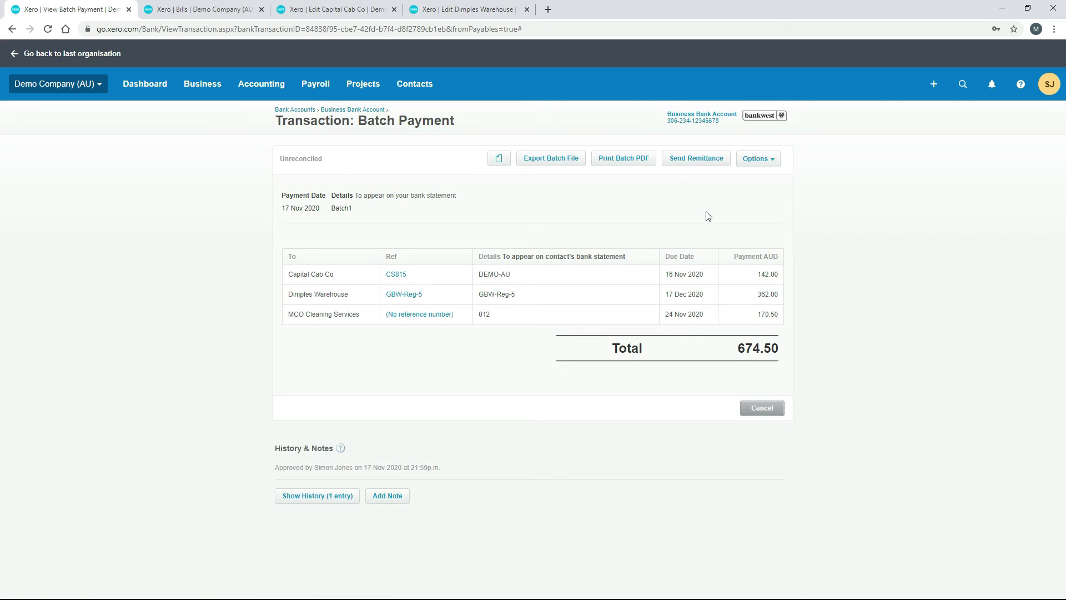
- Export the batch payment as an ABA bank file, examine its contents in Notepad and return to Xero
click(560, 161)
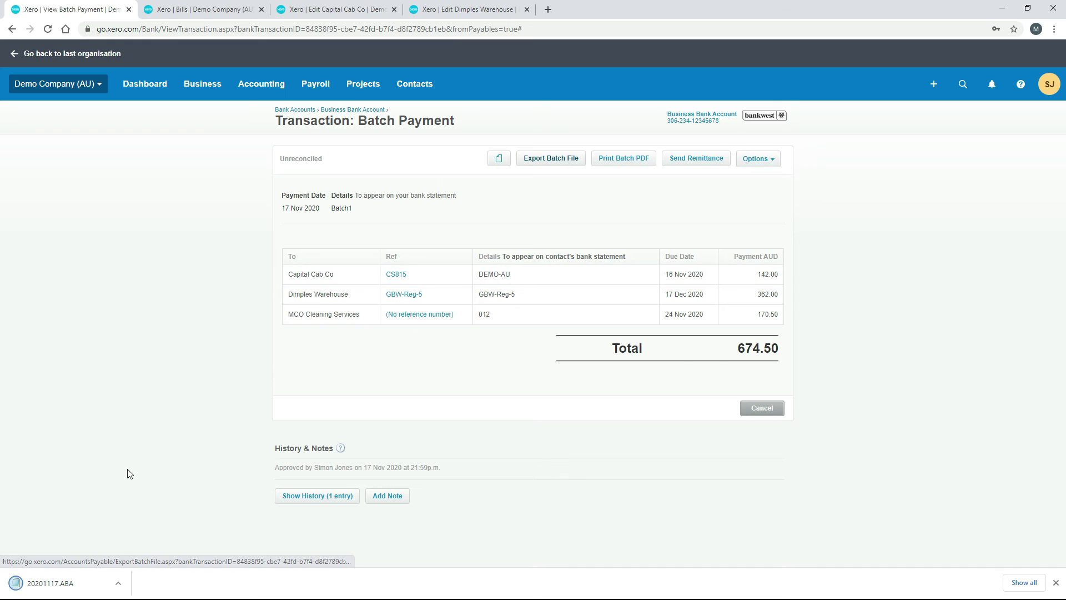
click(76, 584)
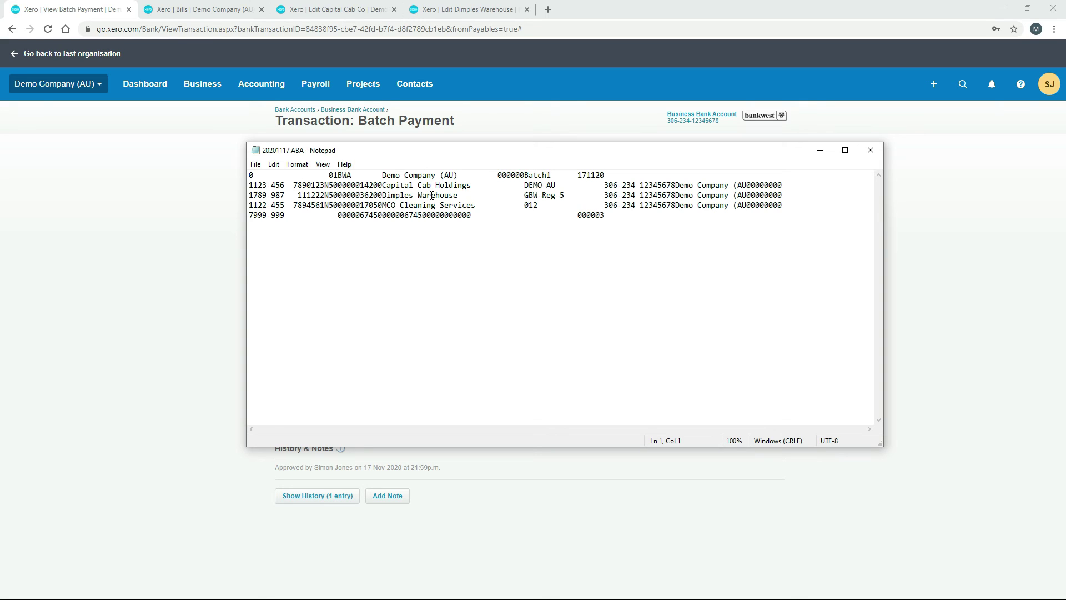
click(820, 151)
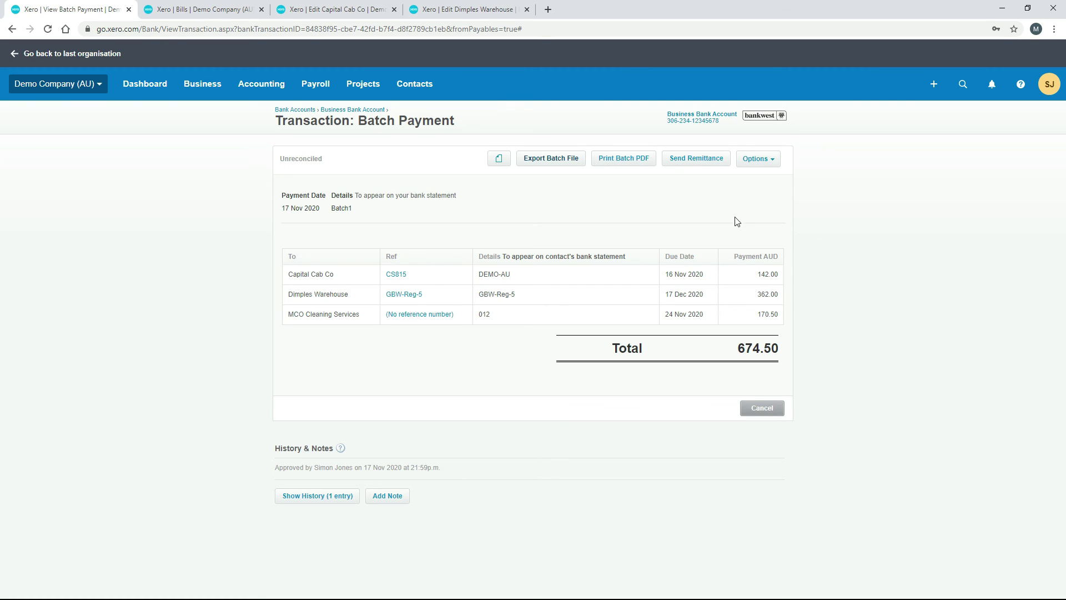
- Review the recipients, branding theme and message for sending the remittance advice, and leave without sending
click(696, 158)
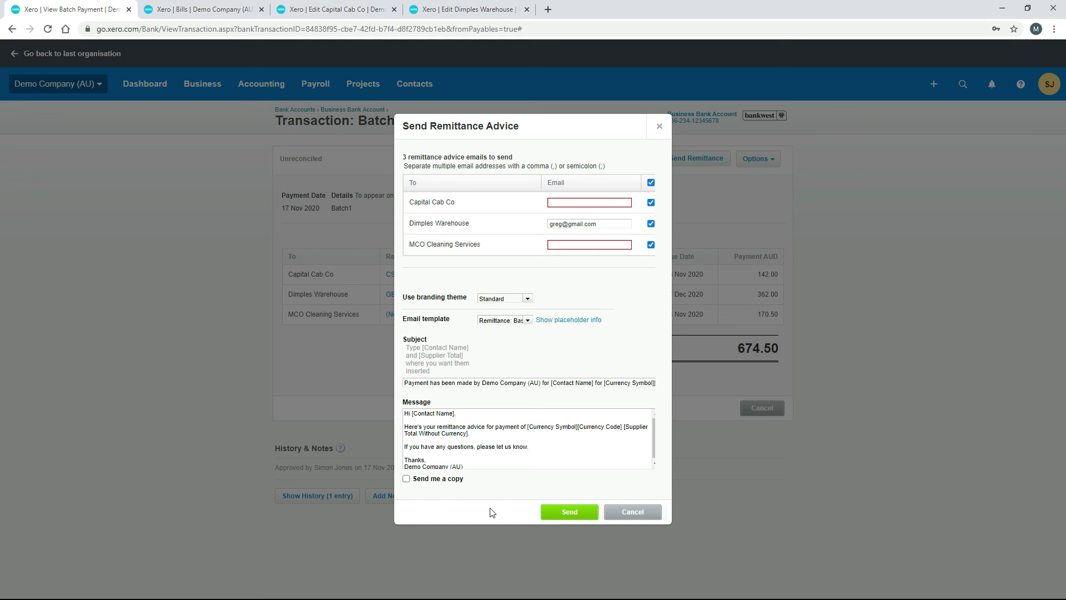
click(637, 513)
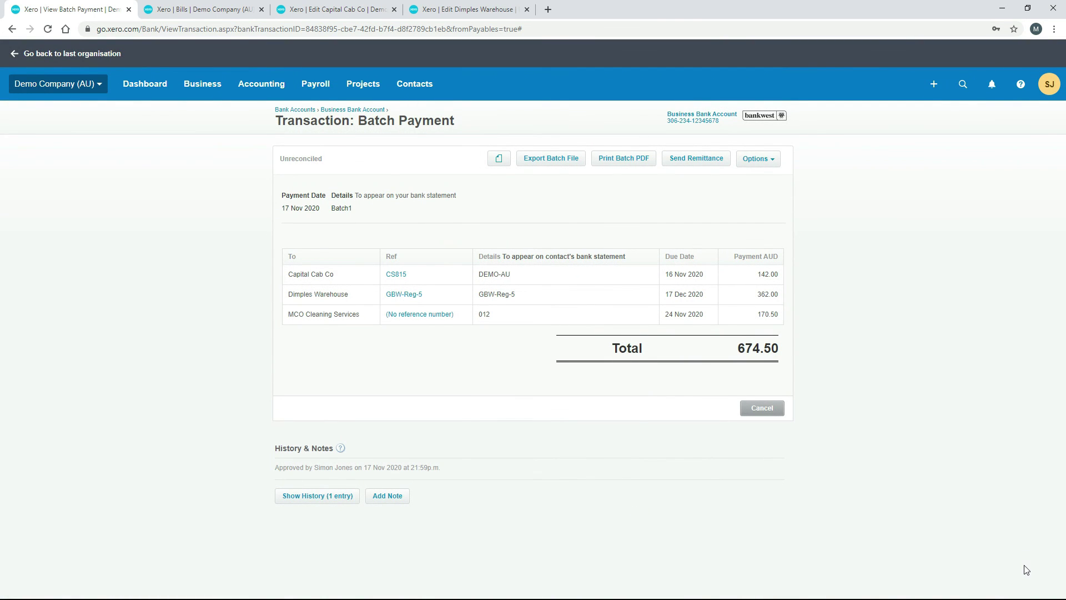